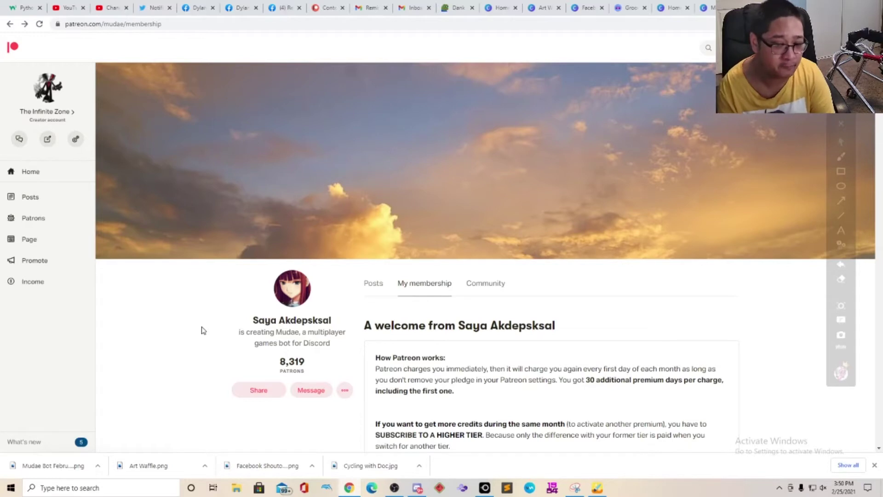
- Read the Mudae creator's welcome message and open its link to the Patreon app settings for connecting a Discord account
scroll(676, 213, "down", 3)
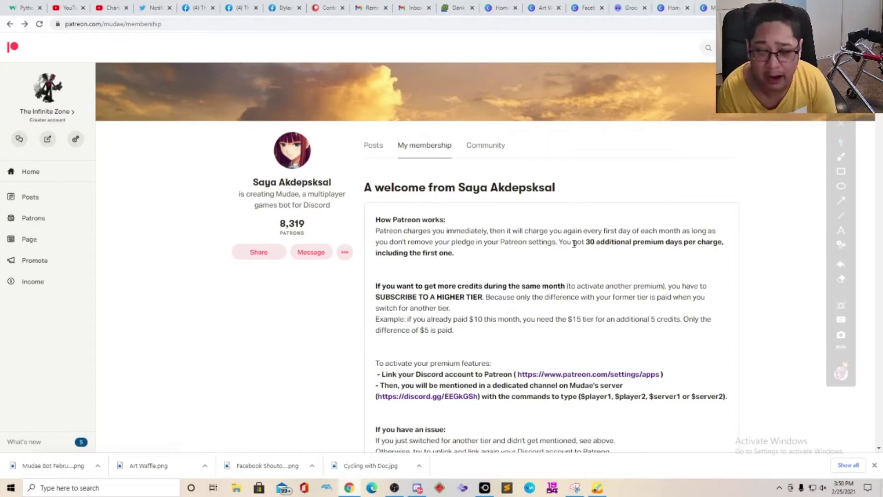
scroll(575, 242, "down", 1)
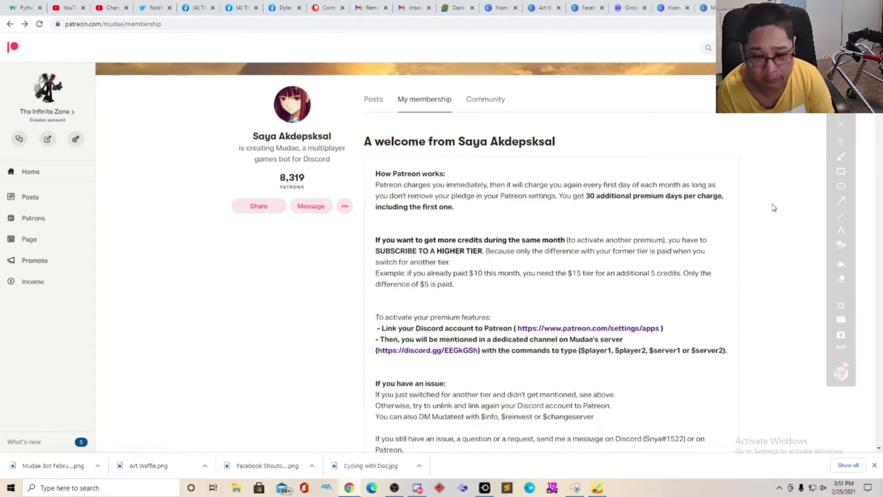
scroll(733, 211, "down", 1)
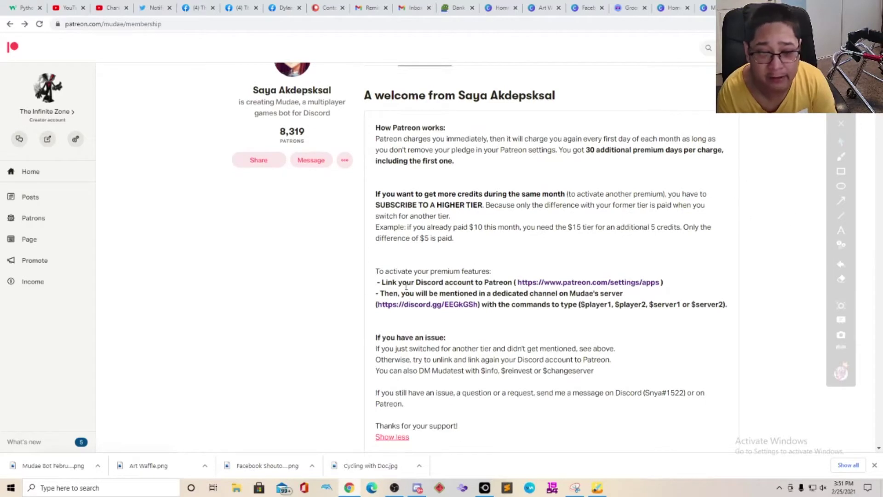
left_click_drag(416, 284, 510, 286)
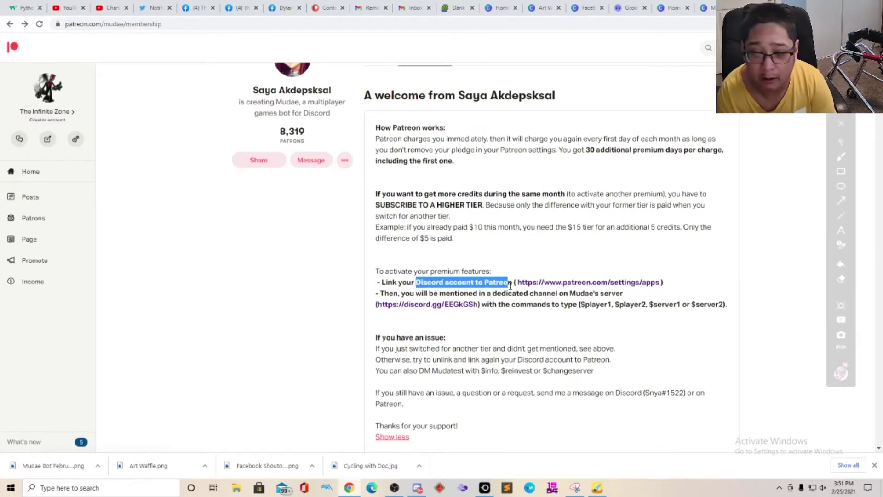
left_click_drag(510, 286, 659, 282)
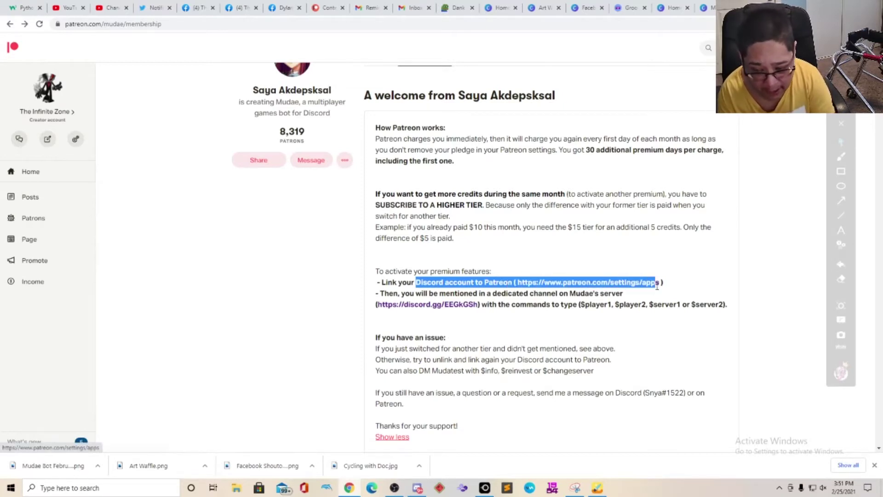
left_click(658, 283)
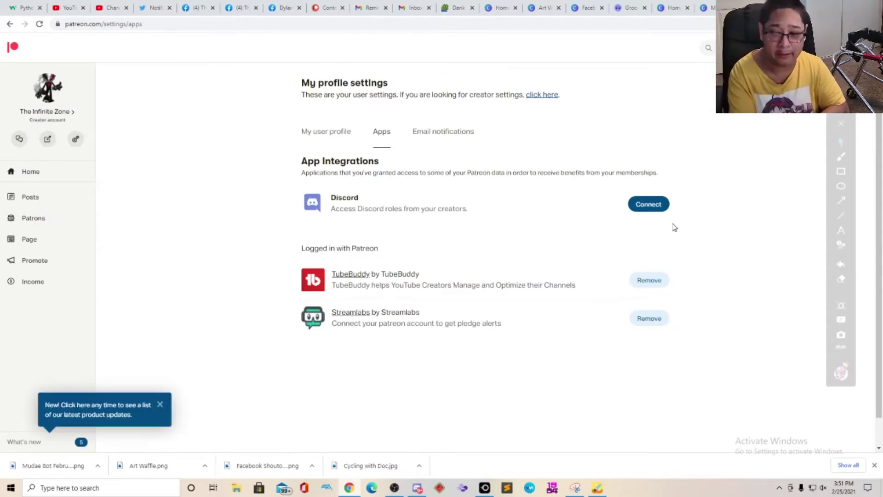
- Point a red arrow at the Discord Connect option on the app settings page, and clear the annotation
left_click(843, 201)
left_click_drag(790, 211, 671, 202)
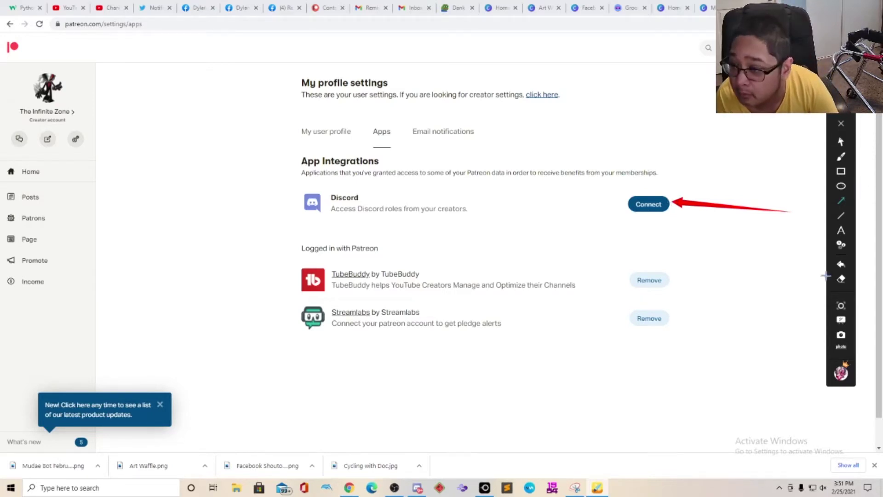
left_click(840, 278)
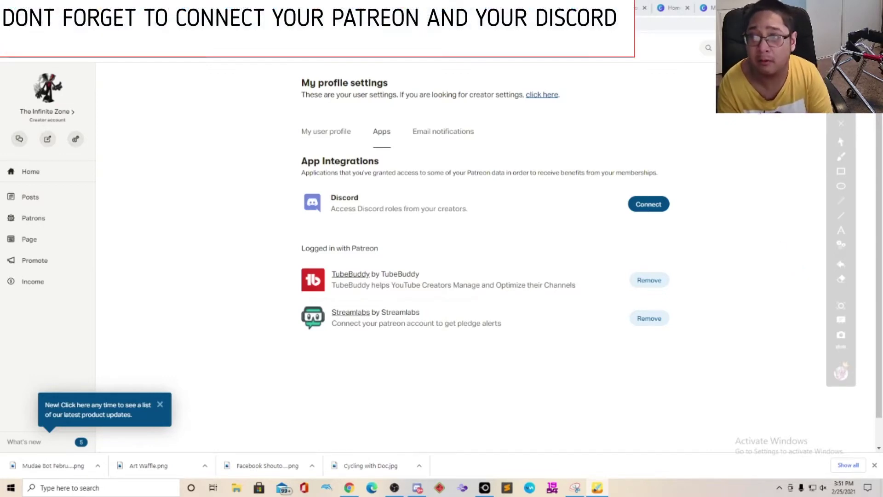
left_click(841, 142)
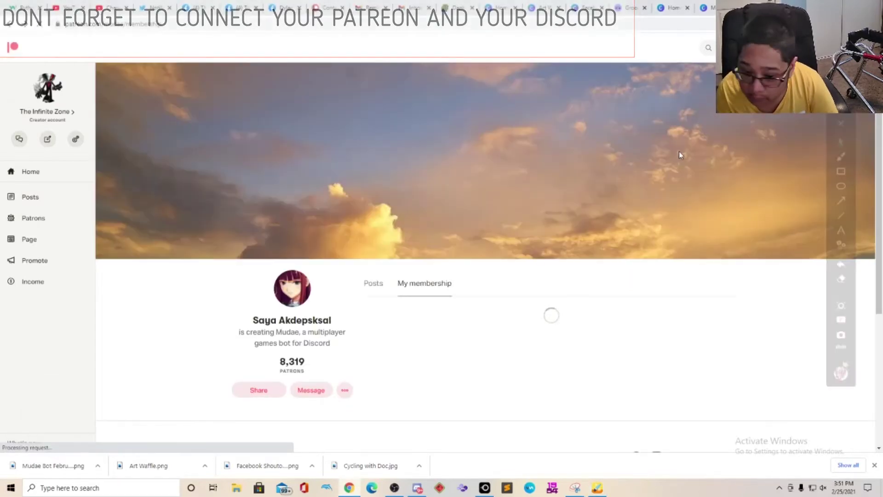
- Examine the benefits and activation instructions of the $10 membership tier on the Mudae membership page
scroll(678, 151, "down", 3)
scroll(679, 143, "down", 3)
scroll(679, 142, "up", 5)
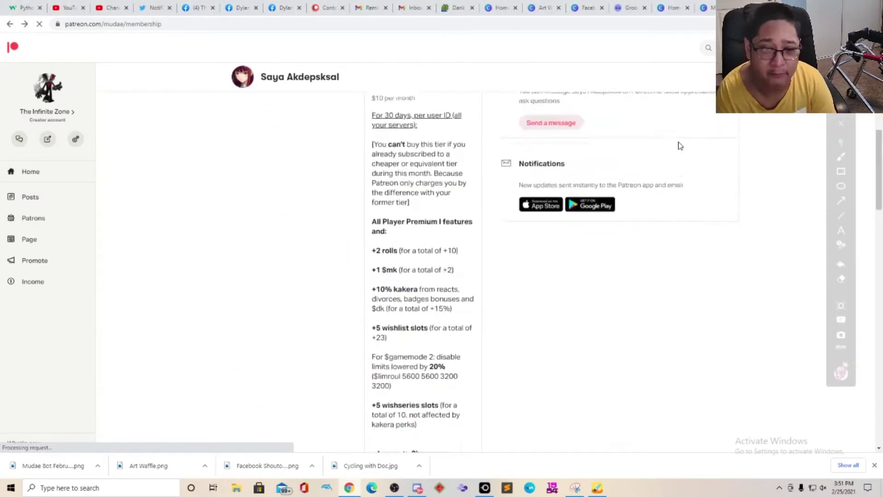
scroll(451, 167, "down", 7)
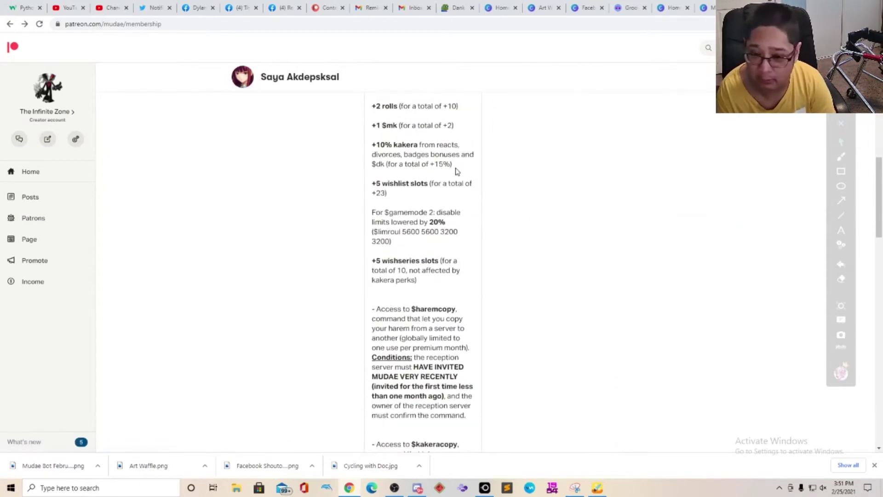
scroll(457, 165, "down", 10)
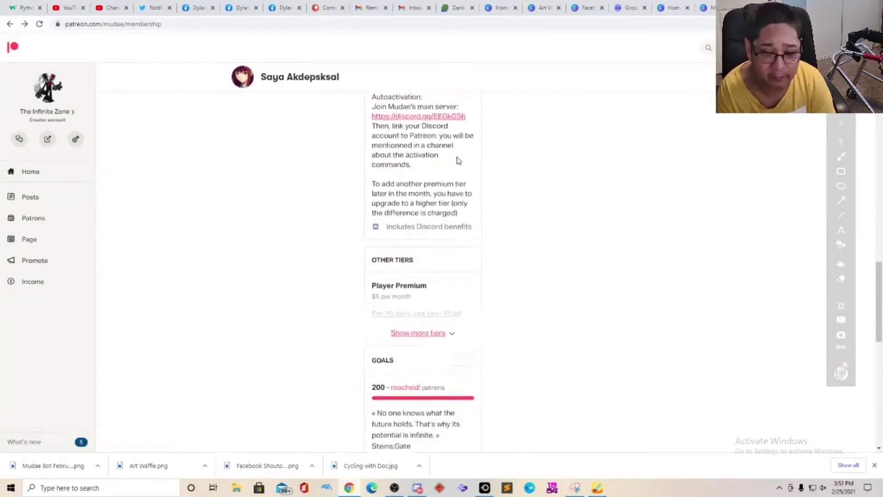
scroll(457, 160, "down", 6)
scroll(457, 160, "up", 3)
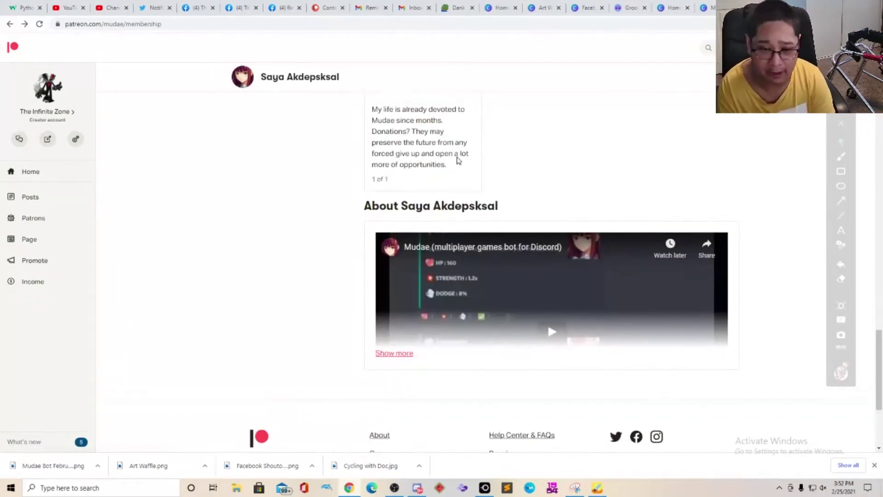
scroll(457, 160, "up", 4)
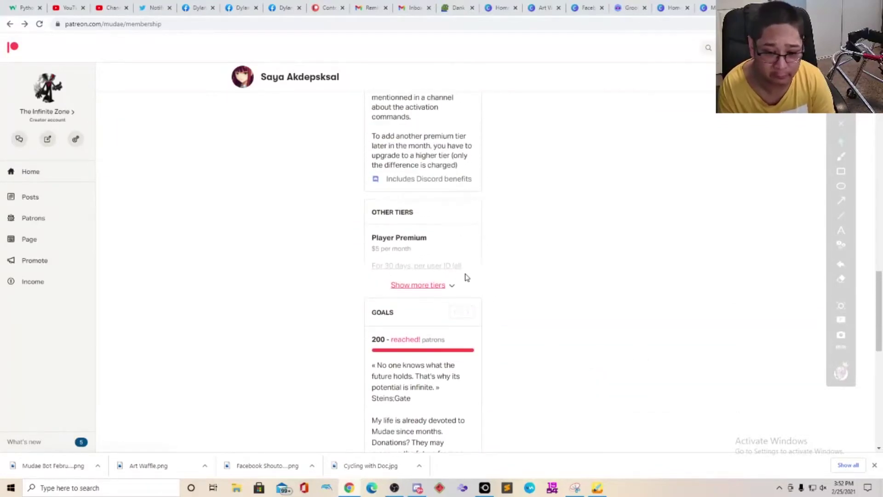
- Expand the list of other tiers and review the $5 Player Premium benefits and activation instructions
left_click(438, 285)
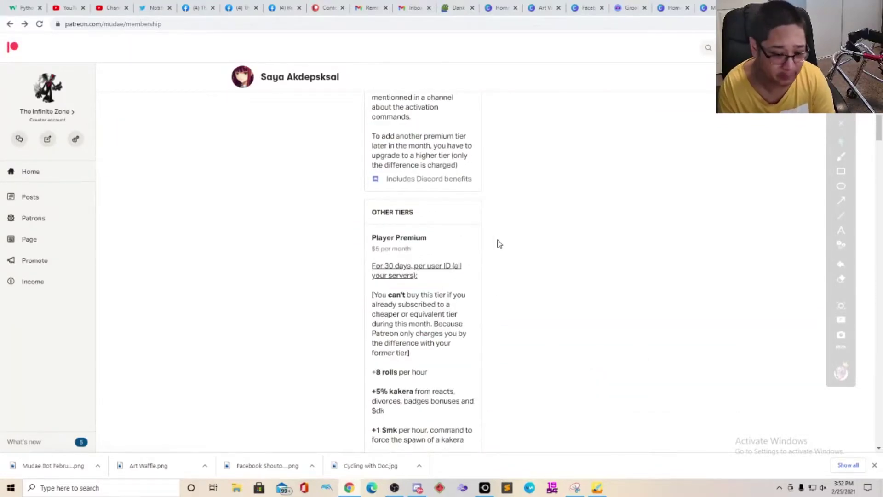
scroll(533, 202, "down", 3)
scroll(537, 196, "down", 7)
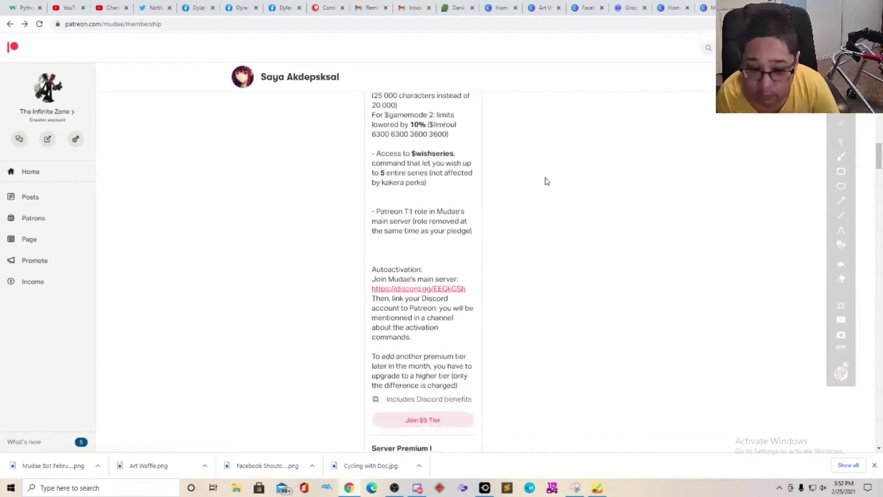
scroll(546, 181, "down", 1)
scroll(575, 198, "up", 1)
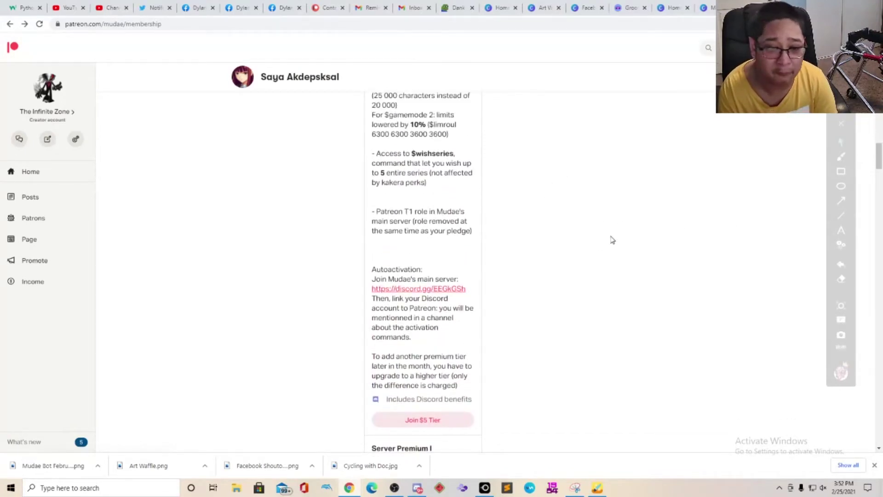
left_click_drag(366, 214, 497, 242)
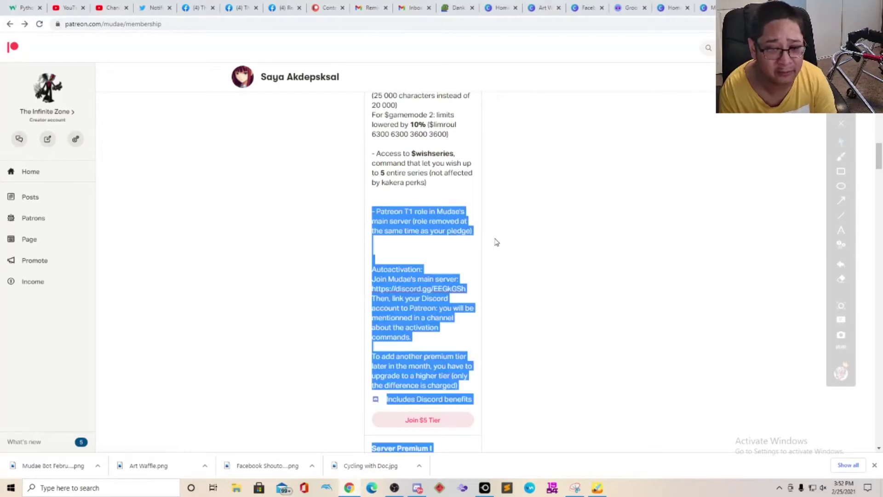
left_click(497, 242)
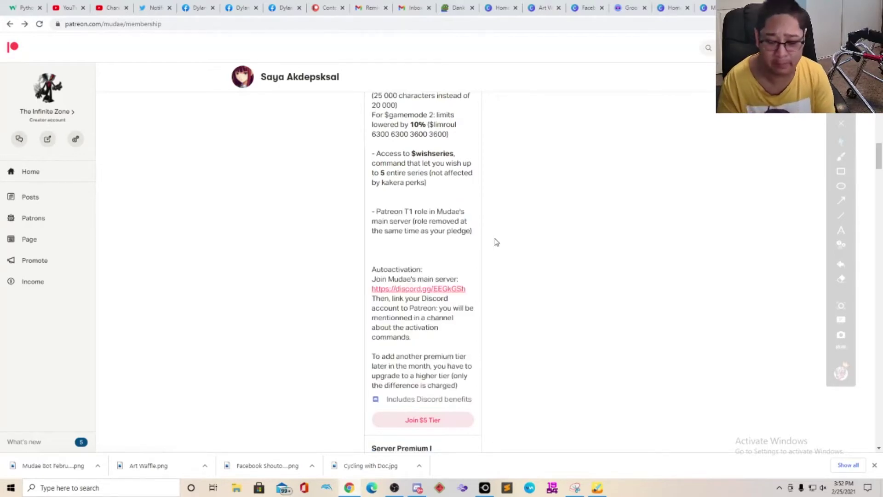
- Frame the Player Premium autoactivation and tier upgrade paragraphs with two red rectangles, and clear the annotations
left_click(841, 171)
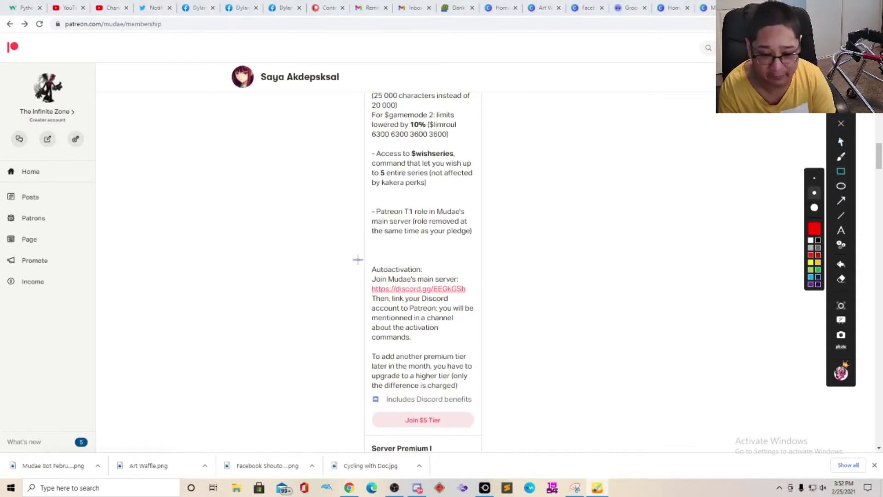
left_click_drag(357, 259, 498, 346)
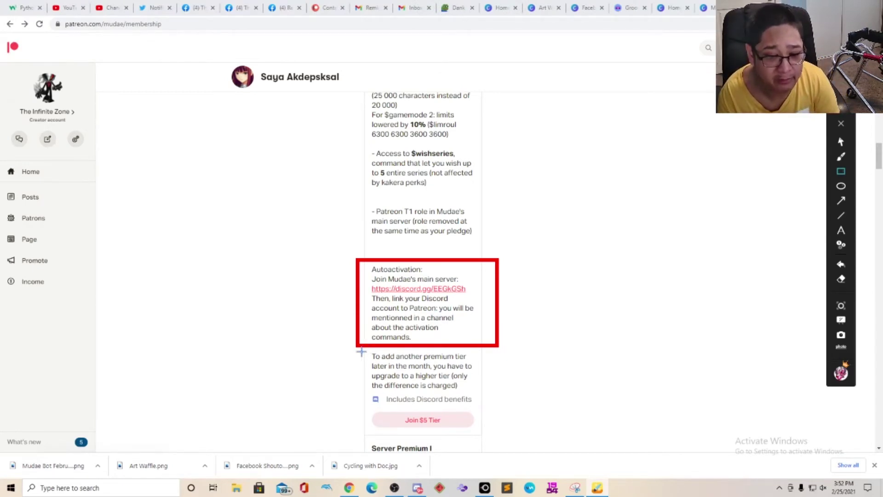
mouse_move(357, 348)
left_mouse_down()
mouse_move(491, 411)
mouse_move(501, 396)
left_mouse_up()
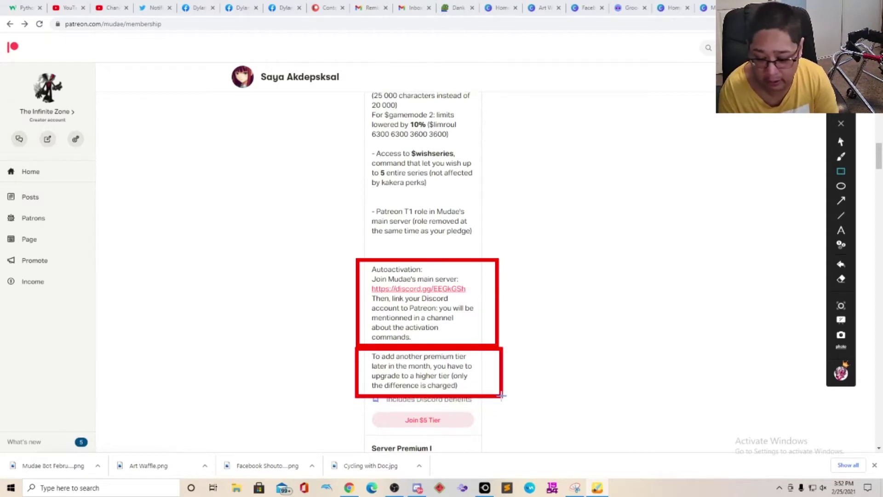
left_click(566, 395)
left_click(841, 279)
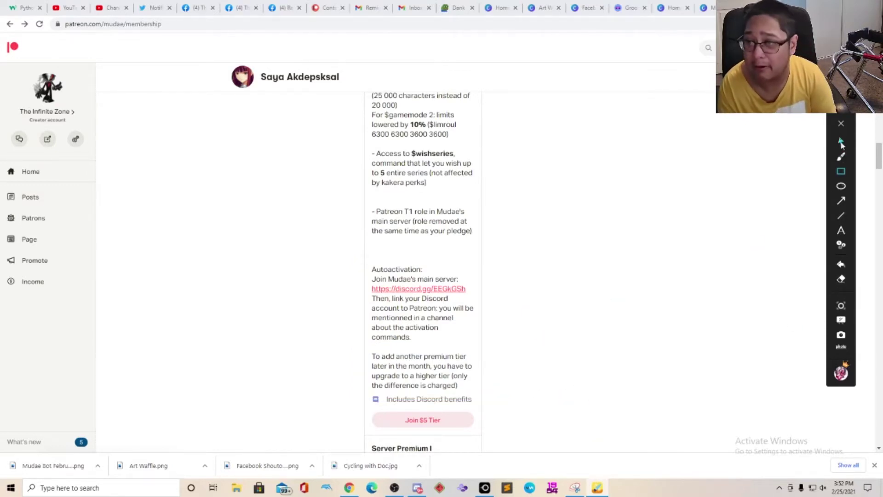
left_click(841, 141)
- Review the $5 Server Premium I tier's improved admin commands and activation instructions
scroll(686, 272, "down", 2)
scroll(677, 297, "down", 5)
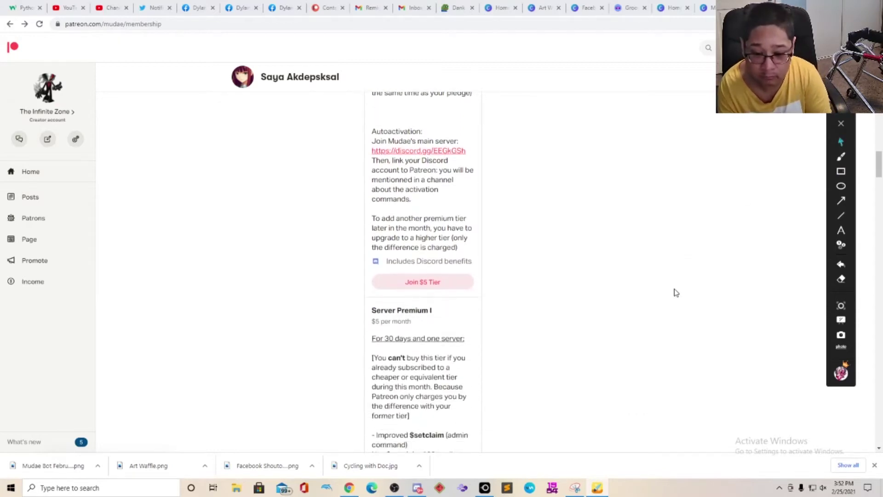
scroll(675, 292, "down", 2)
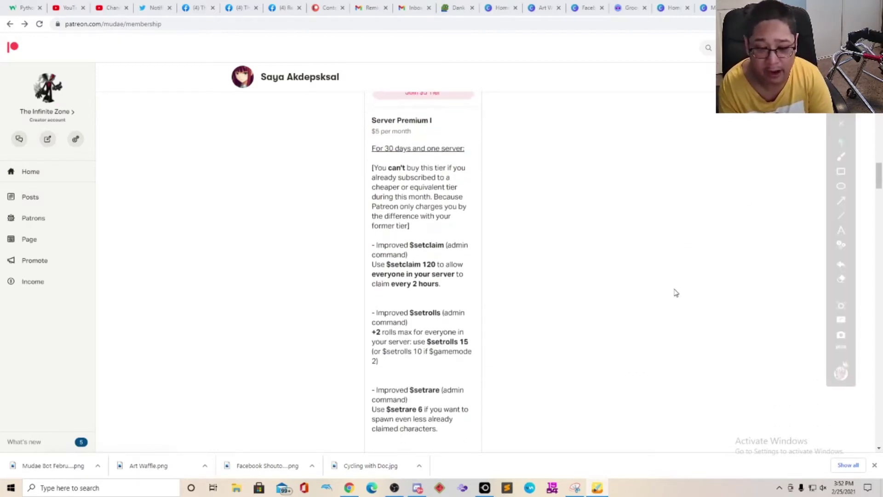
scroll(657, 290, "down", 5)
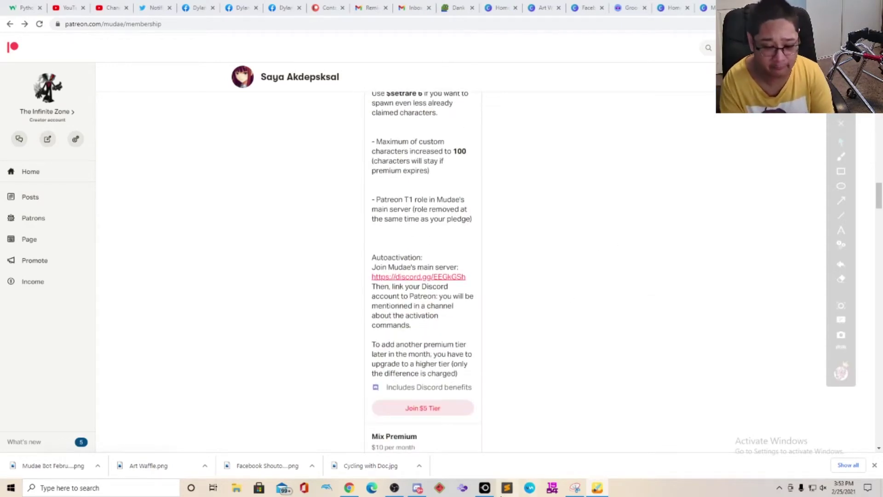
- Bring up Discord and, in OBS, make its window capture source visible in the scene
left_click(421, 490)
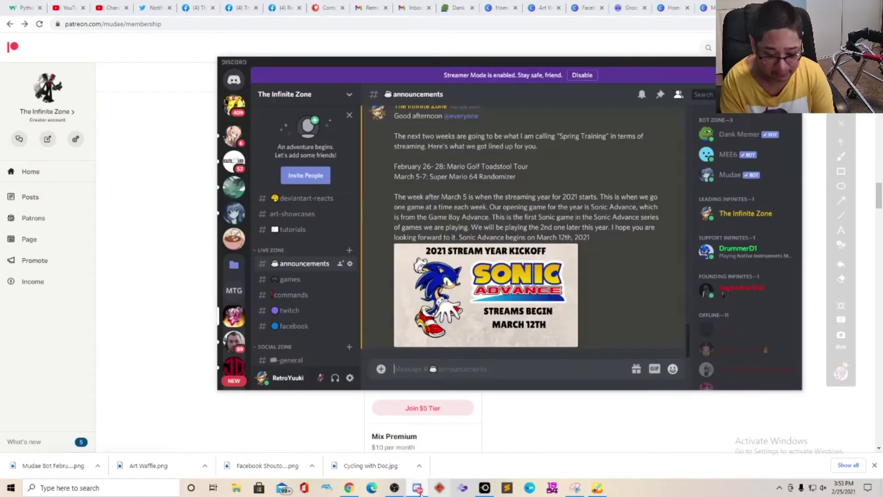
left_click(400, 491)
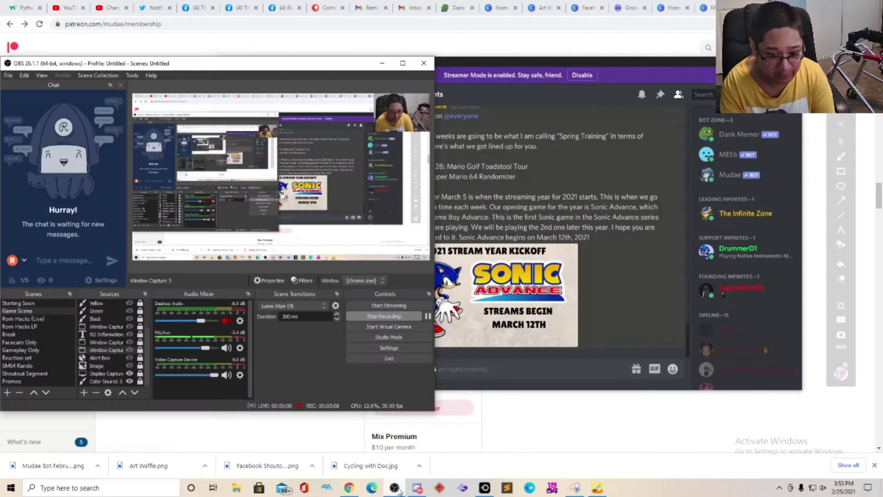
left_click(130, 342)
left_click(129, 342)
left_click(130, 341)
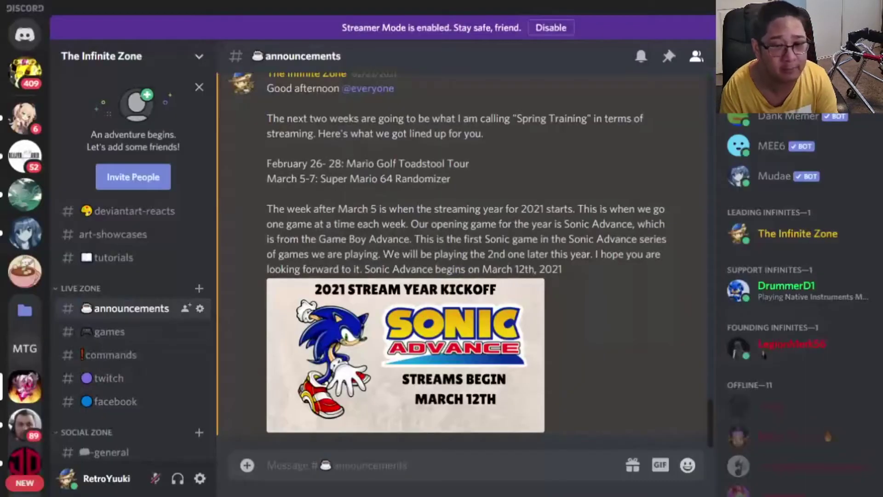
- Open the Mudae World server in Discord and look through its information channels
scroll(242, 271, "up", 3)
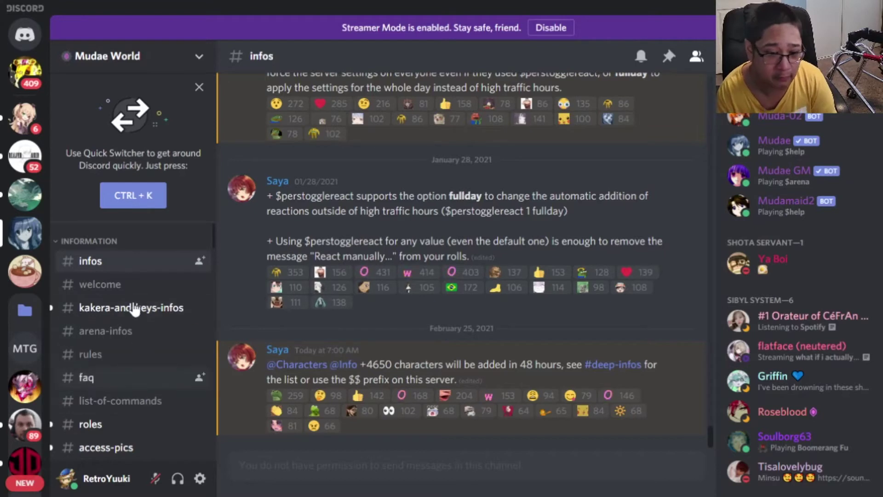
scroll(124, 368, "down", 3)
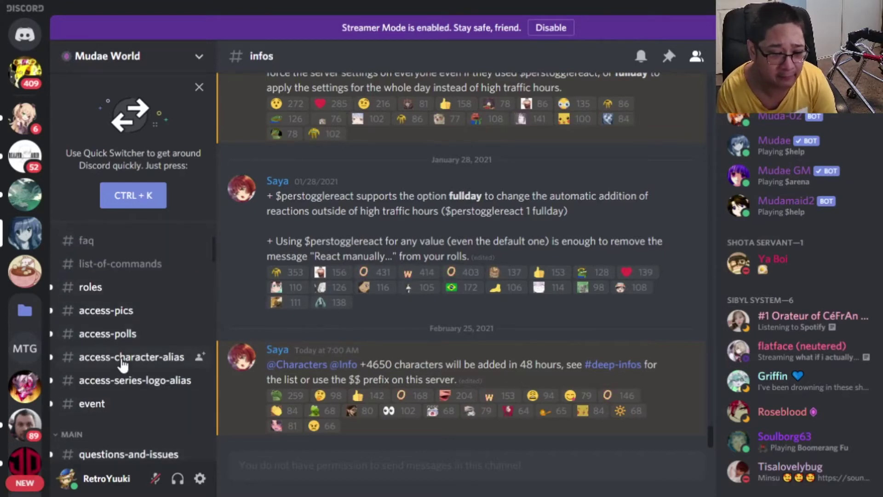
scroll(121, 363, "up", 3)
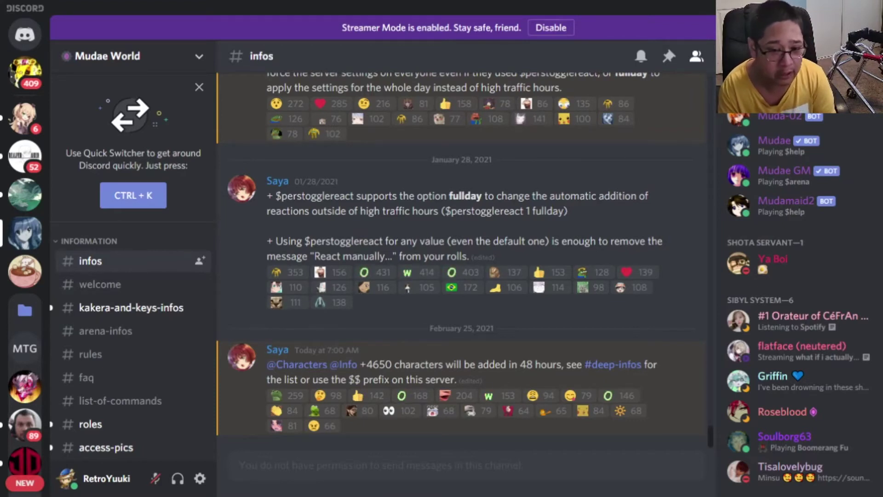
scroll(127, 353, "down", 3)
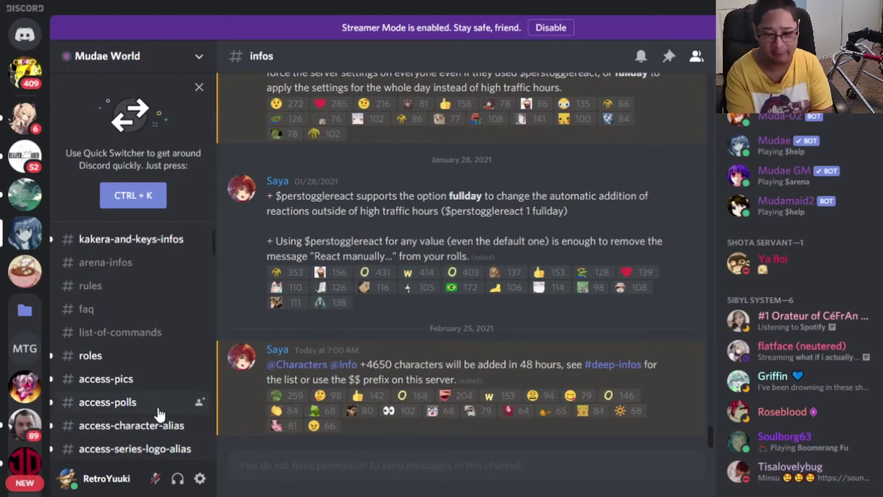
- Return to The Infinite Zone server and view the latest posts in its announcements channel
left_click(29, 383)
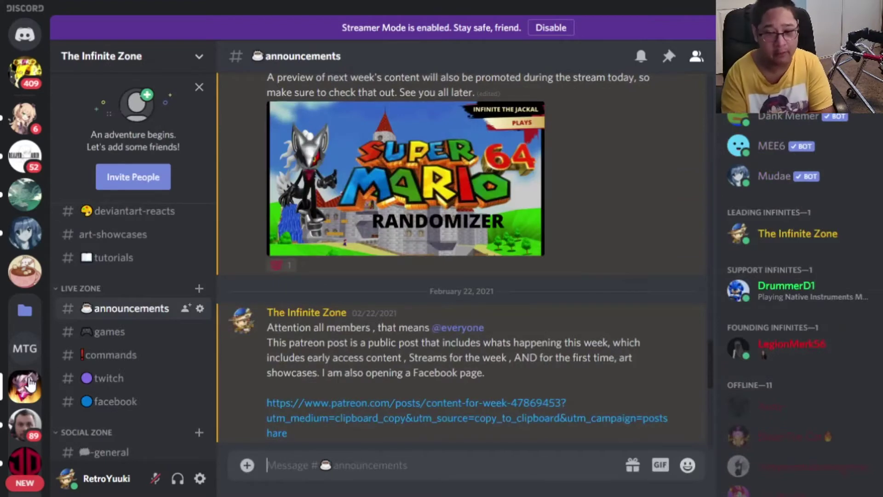
scroll(636, 383, "down", 7)
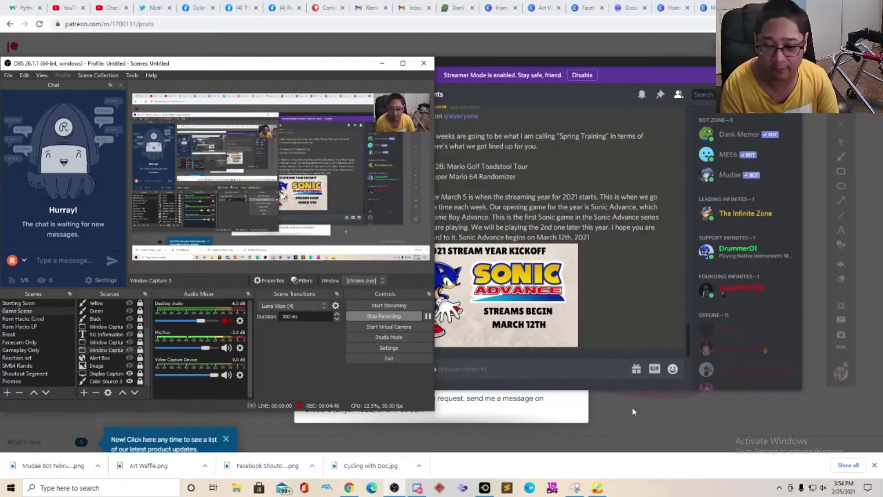
- Return to the Mudae creator's Patreon page and read the membership welcome's billing and premium activation instructions
left_click(632, 406)
scroll(524, 341, "down", 1)
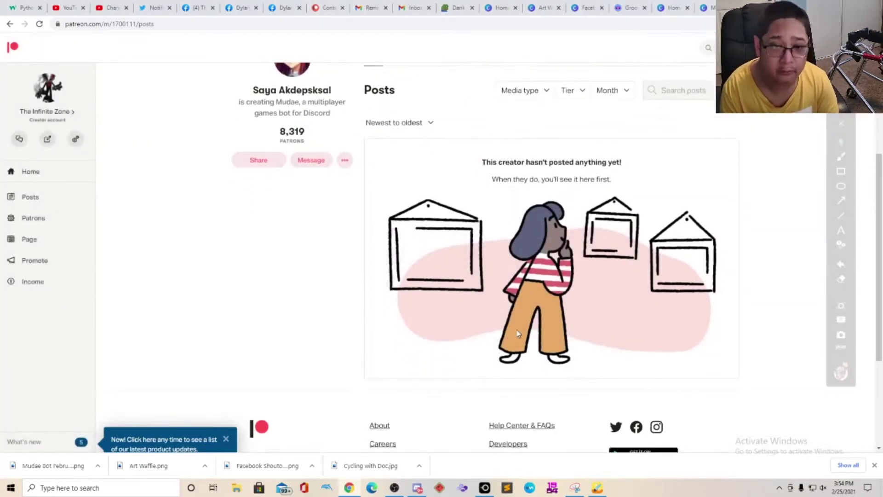
scroll(519, 334, "up", 2)
left_click(423, 152)
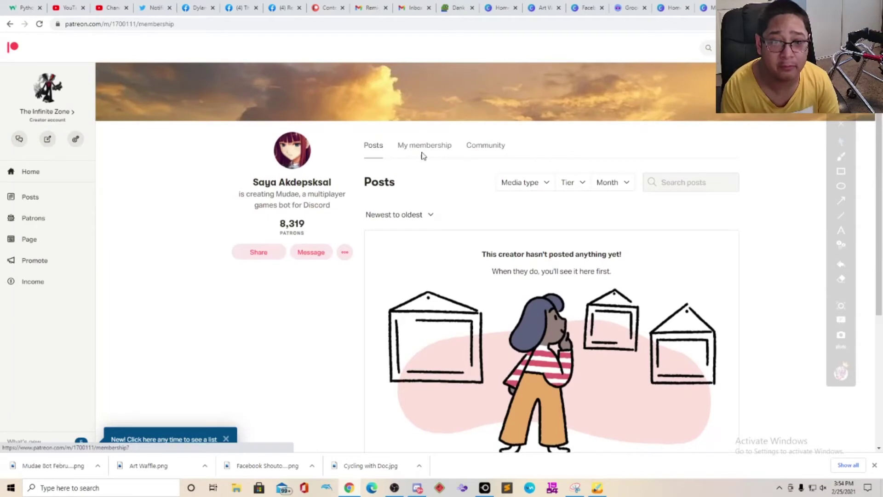
scroll(423, 230, "down", 2)
left_click(392, 239)
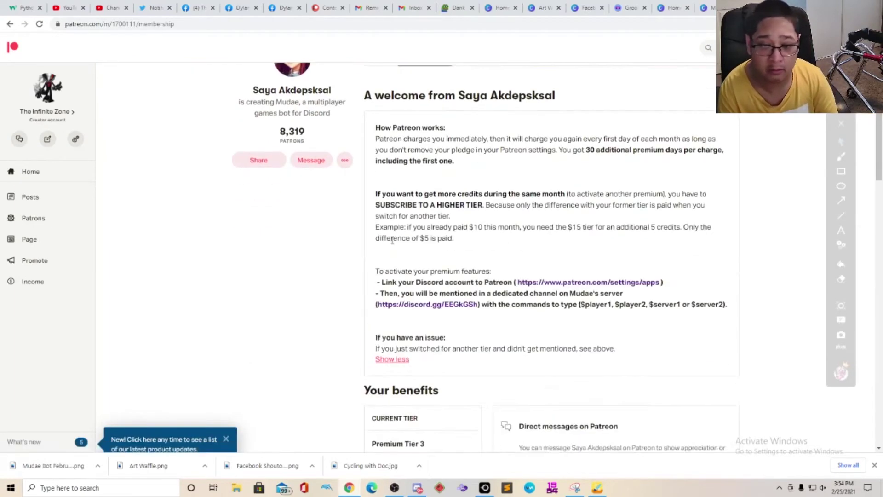
scroll(492, 269, "down", 1)
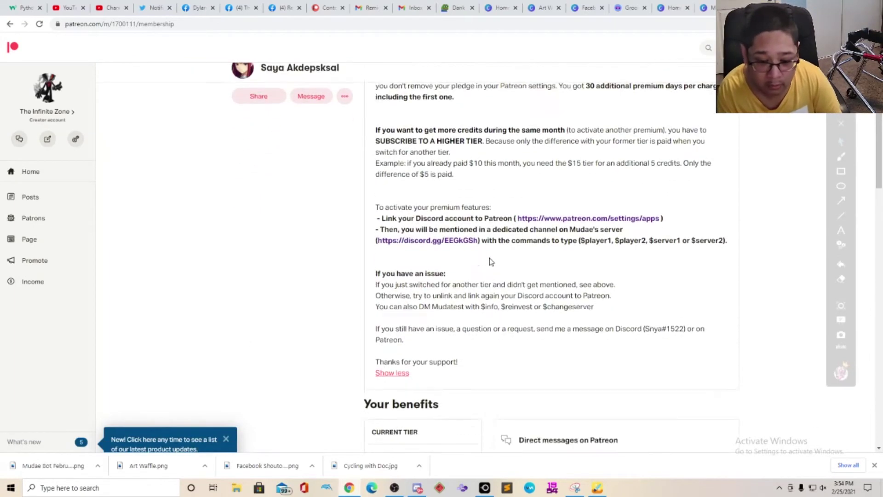
- Review the Premium Tier 3 membership benefits, including the credit costs of the Player and Server Premium options
scroll(491, 262, "down", 4)
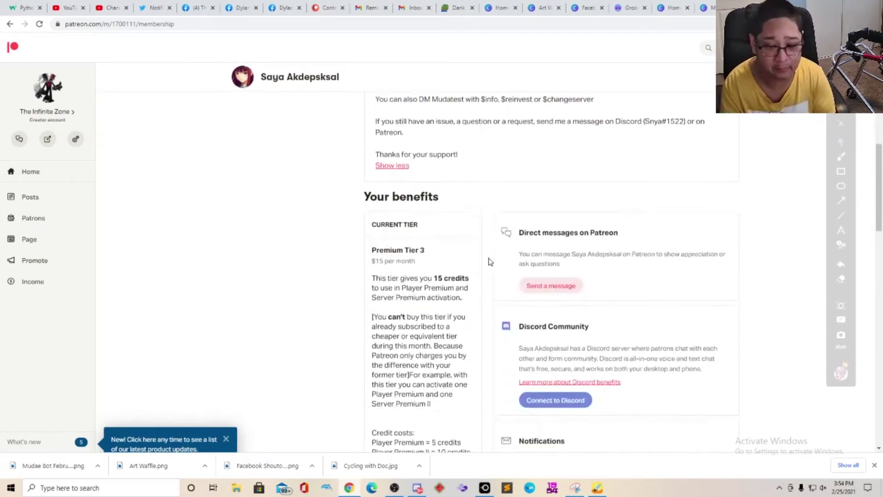
scroll(490, 262, "down", 1)
scroll(477, 258, "down", 2)
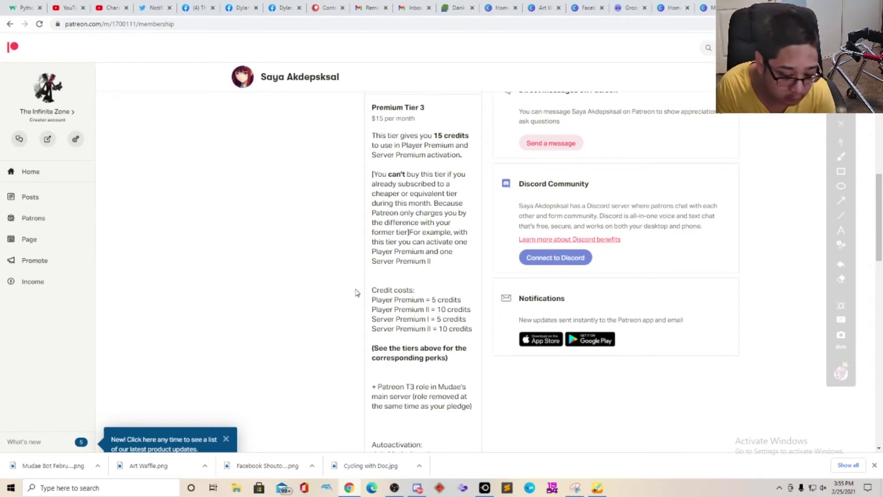
left_click(418, 488)
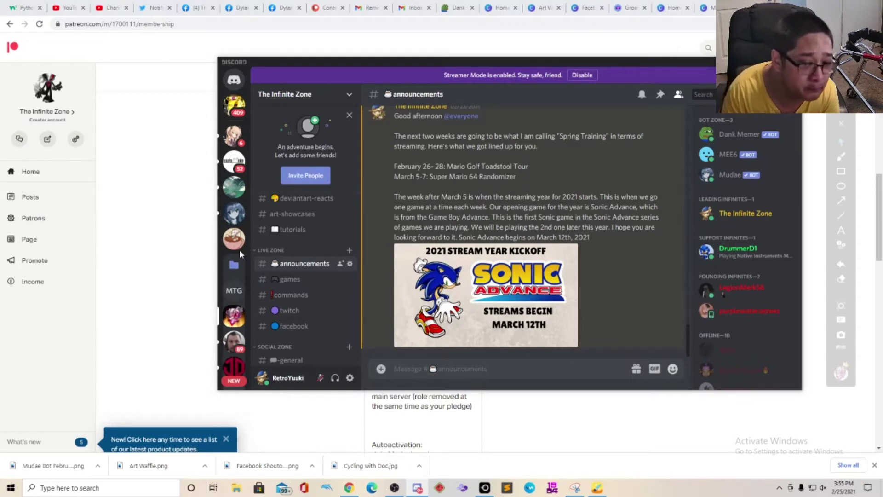
scroll(295, 247, "down", 3)
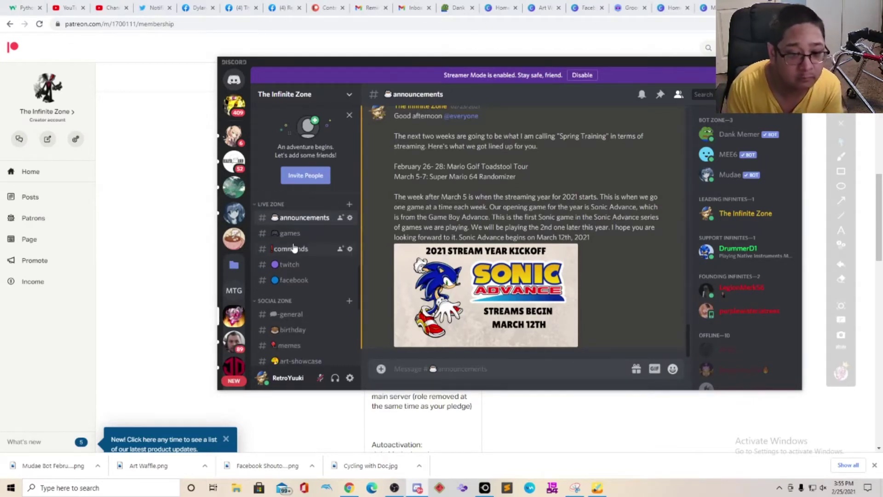
scroll(294, 247, "up", 5)
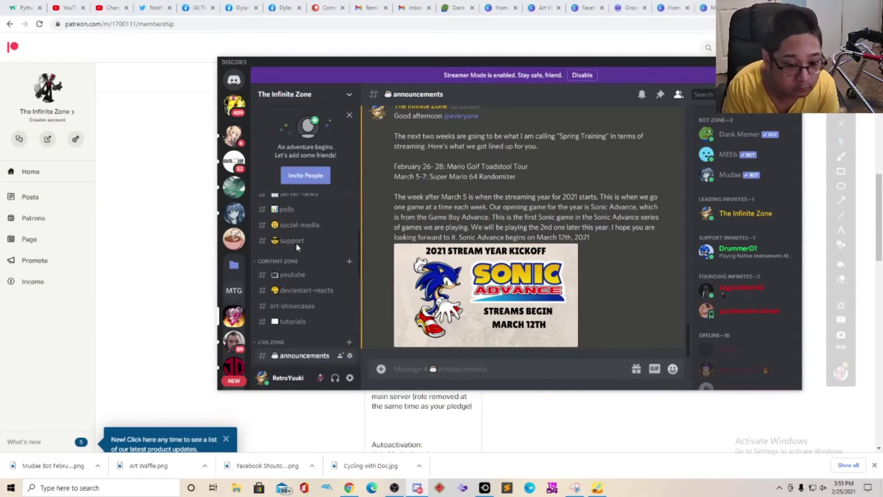
scroll(296, 248, "up", 1)
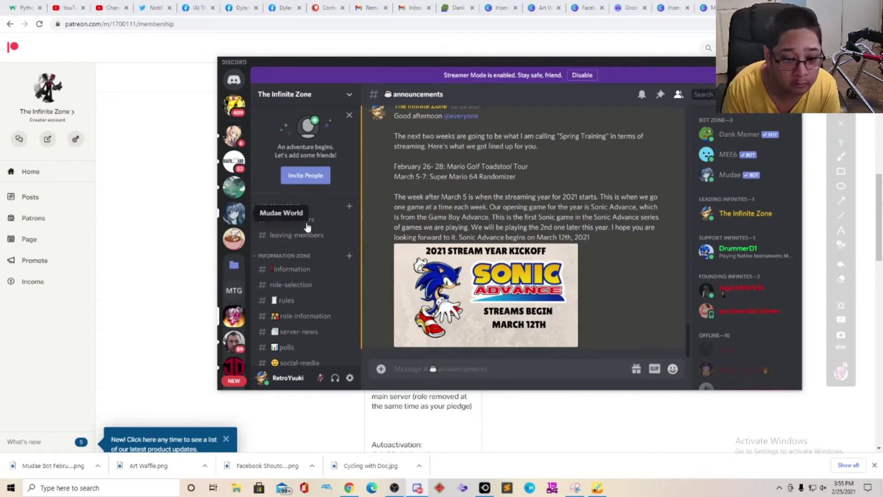
left_click(234, 212)
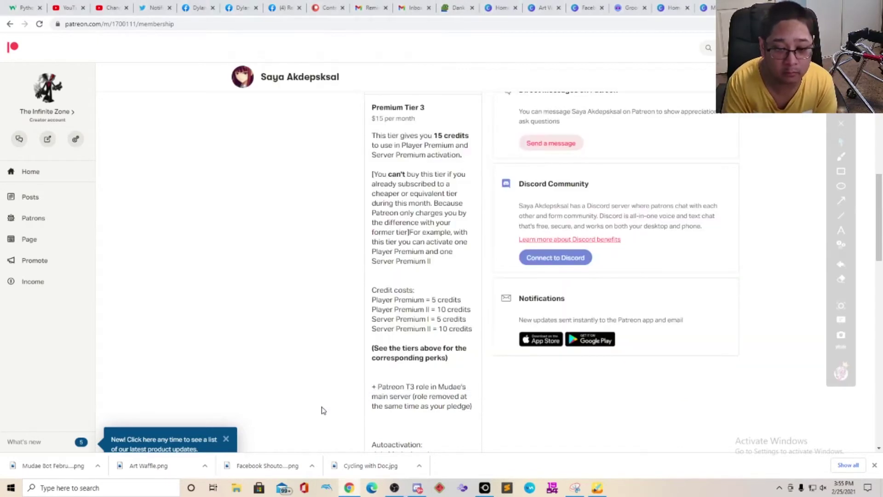
- Switch back to the Patreon membership page and read Premium Tier 3's role perk and autoactivation instructions
left_click(330, 396)
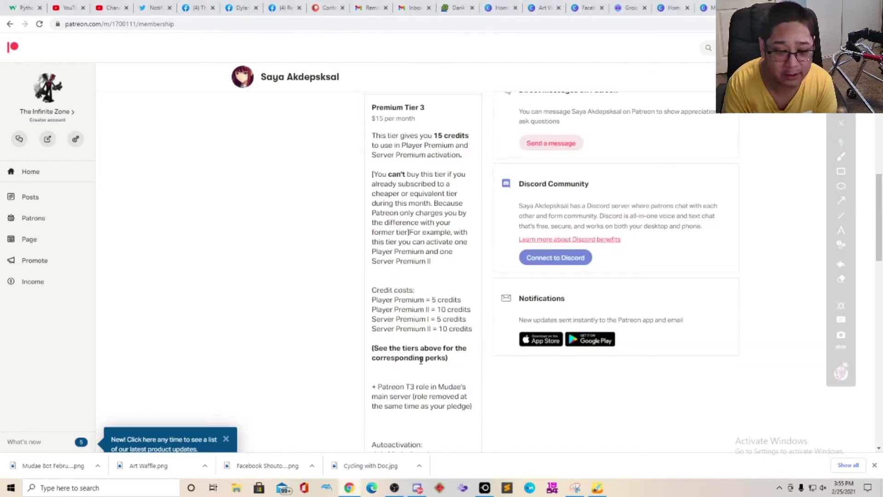
scroll(421, 361, "down", 1)
scroll(422, 357, "down", 1)
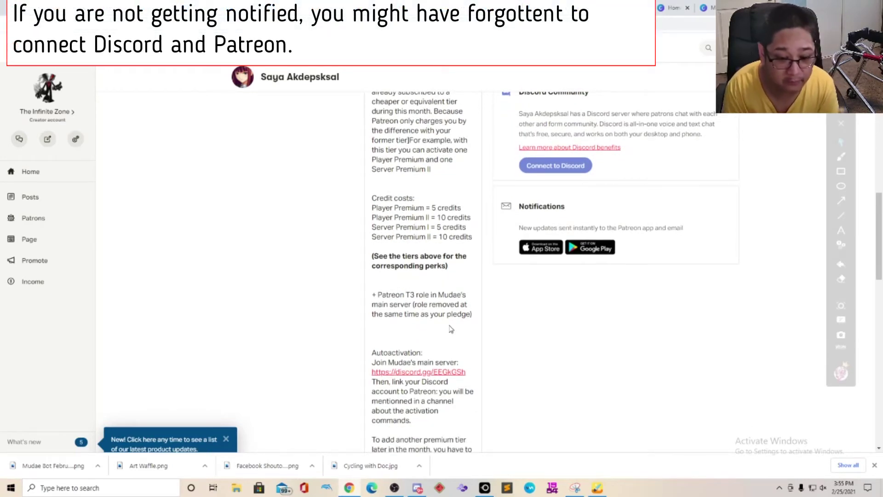
scroll(451, 329, "down", 2)
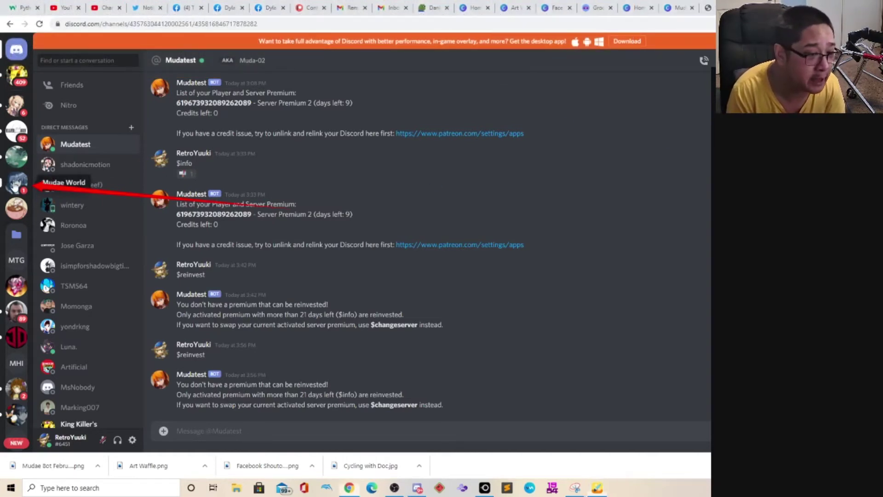
- Open Mudae World's premium-activation-here channel, marking the channel with a red arrow and its four activation commands with a red rectangle
left_click(15, 187)
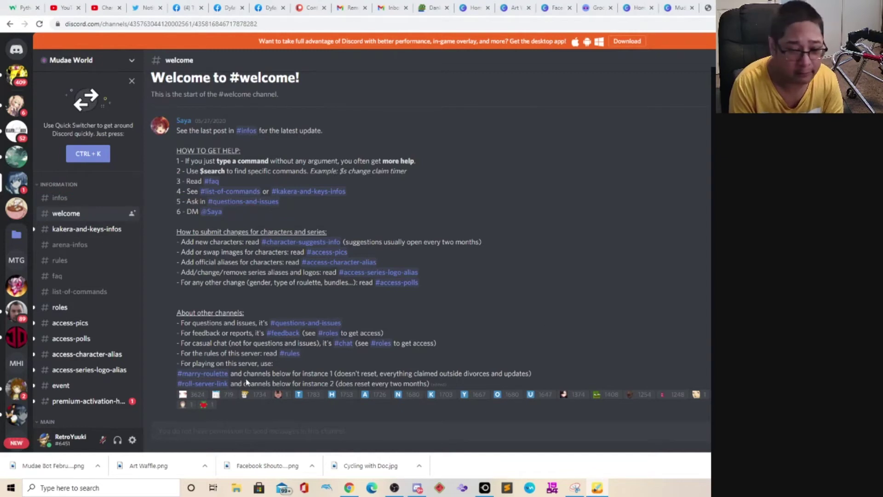
left_click_drag(225, 366, 136, 394)
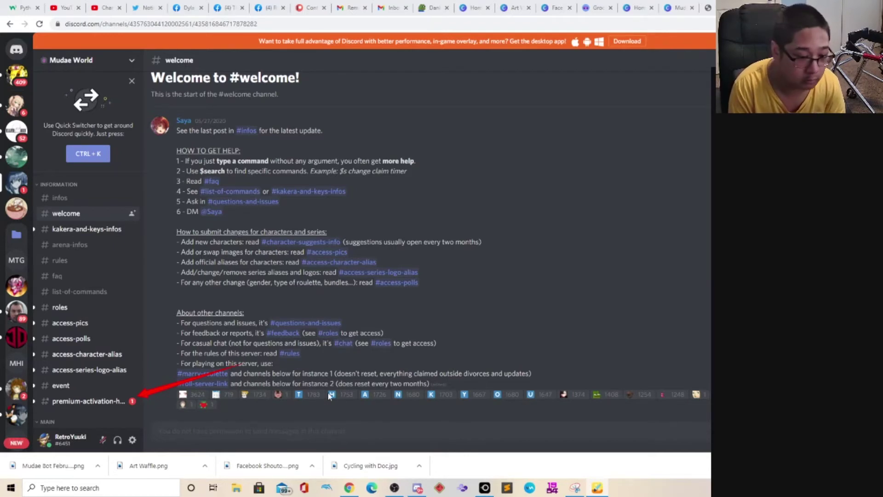
left_click(100, 407)
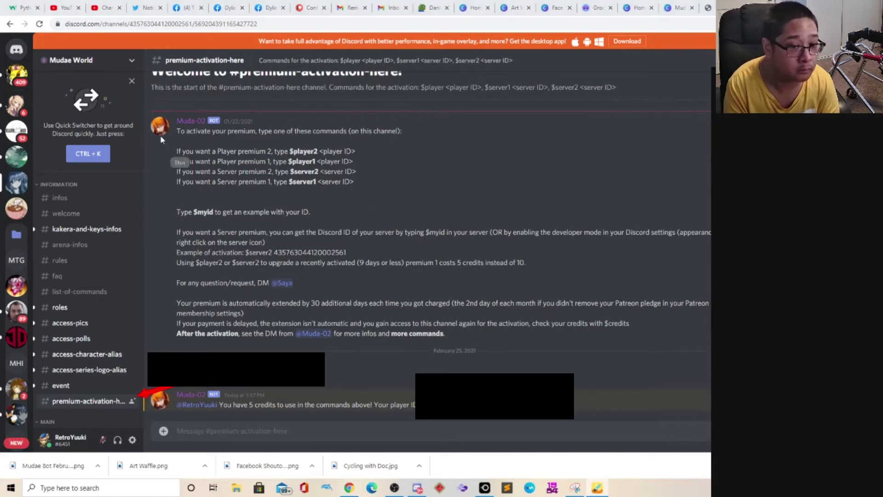
mouse_move(160, 136)
left_mouse_down()
mouse_move(207, 172)
mouse_move(330, 197)
mouse_move(360, 193)
left_mouse_up()
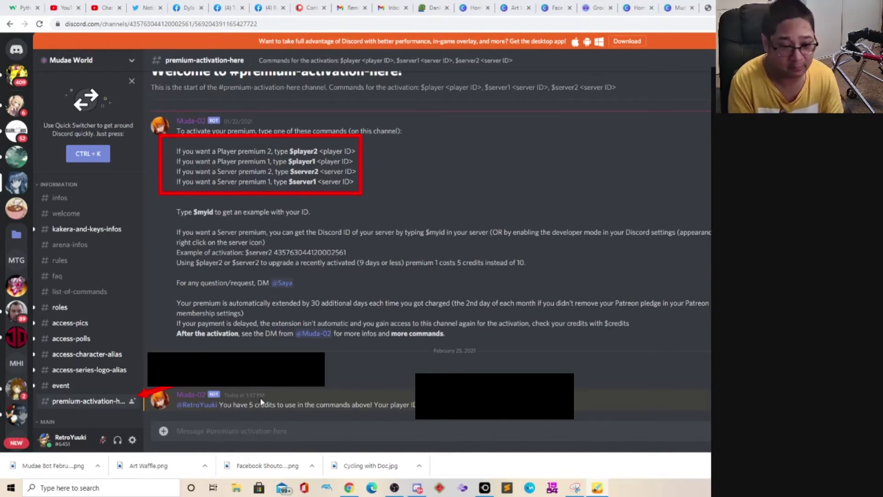
- Try to activate Player Premium 2 by sending $player2 followed by the player ID in the premium-activation-here channel
left_click(238, 426)
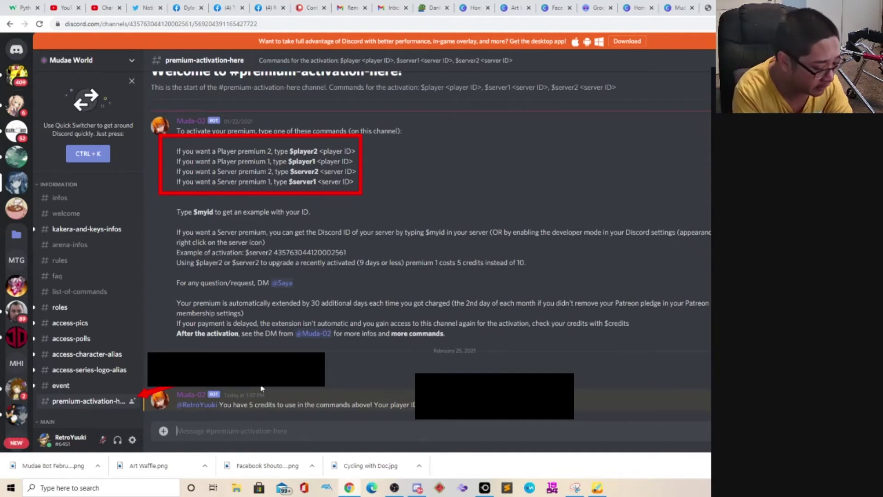
type("$player2")
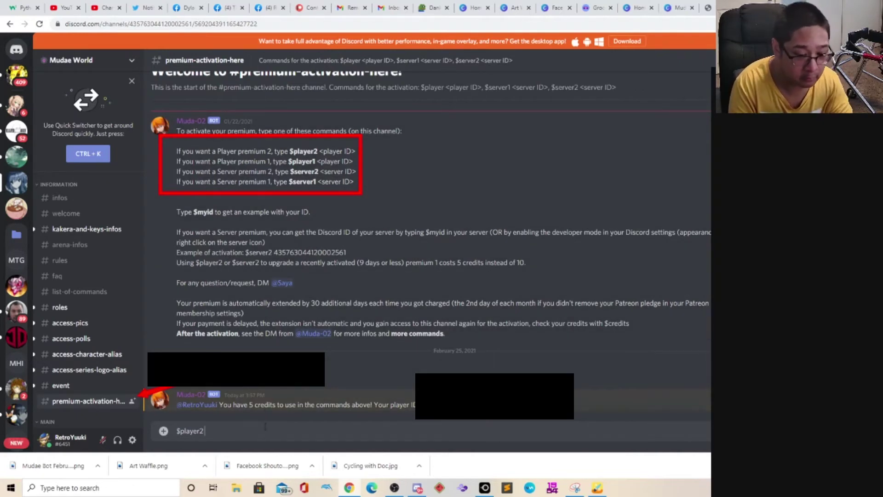
key("ctrl+v")
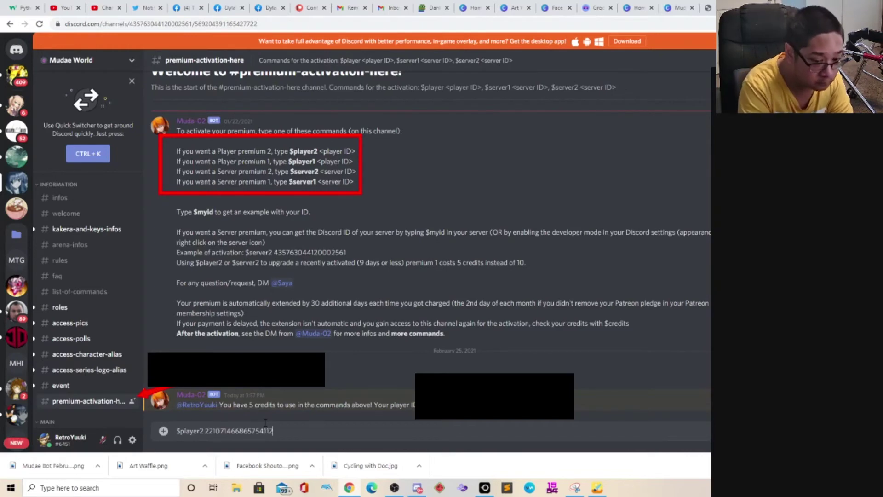
key("Return")
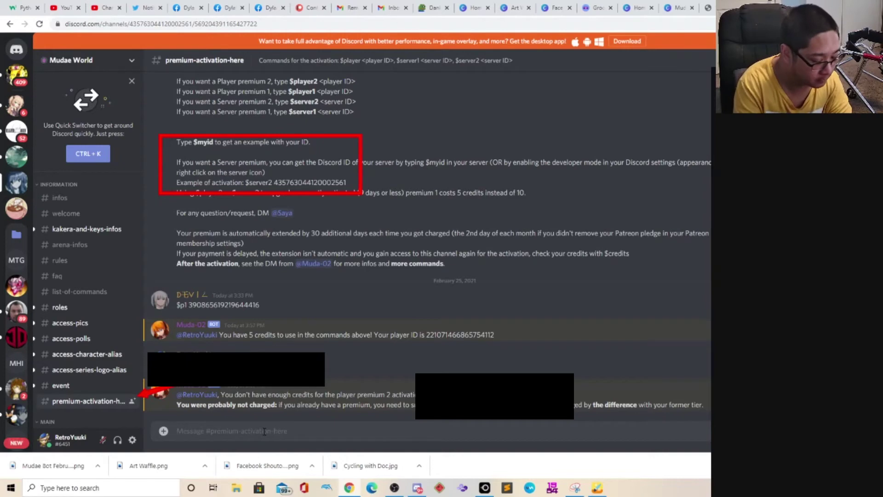
- Send the $player2 activation command with the player ID once more
type("$player2")
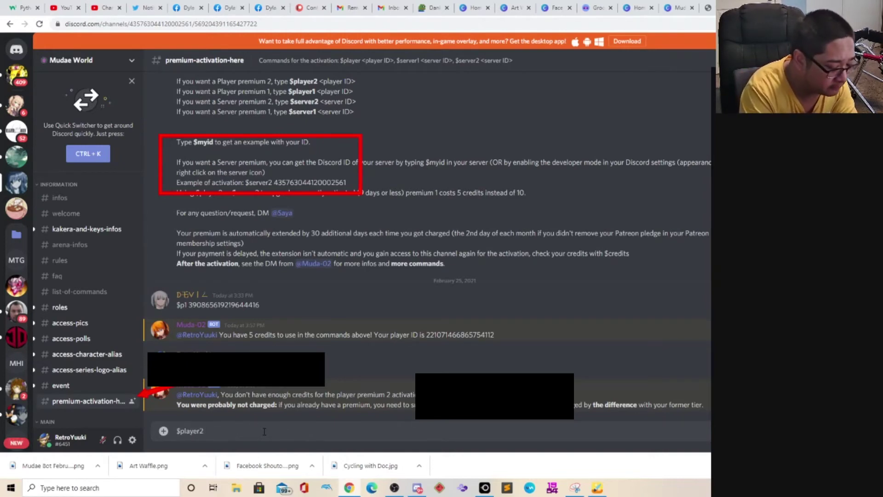
type(" 221071466865754112\\")
key("Return")
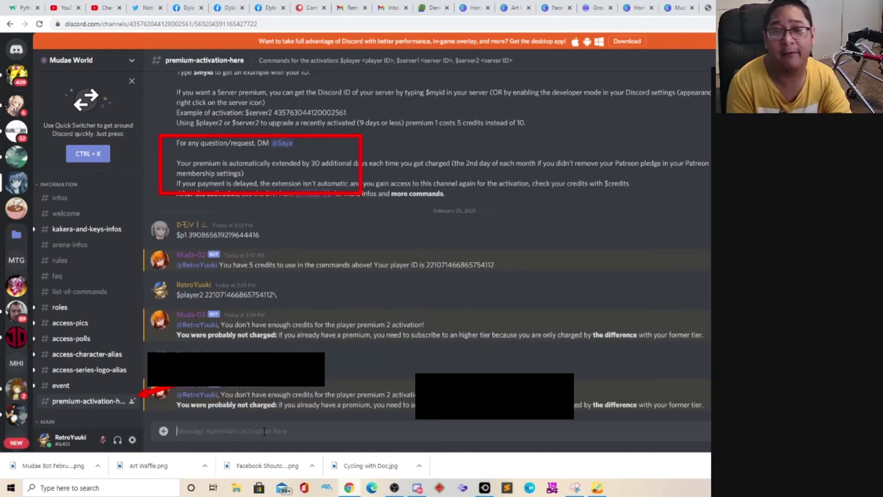
- Review the activation commands and try to activate Server Premium 1 by sending $server1 followed by the player ID
scroll(284, 330, "up", 5)
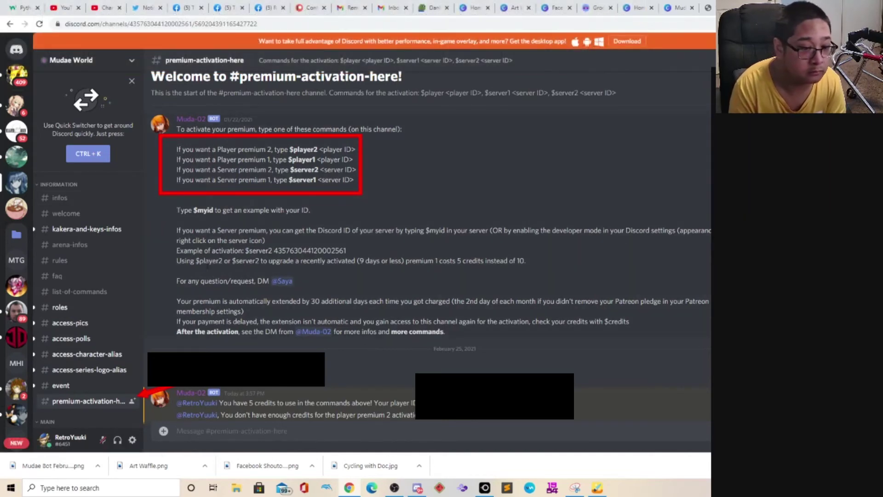
left_click(102, 201)
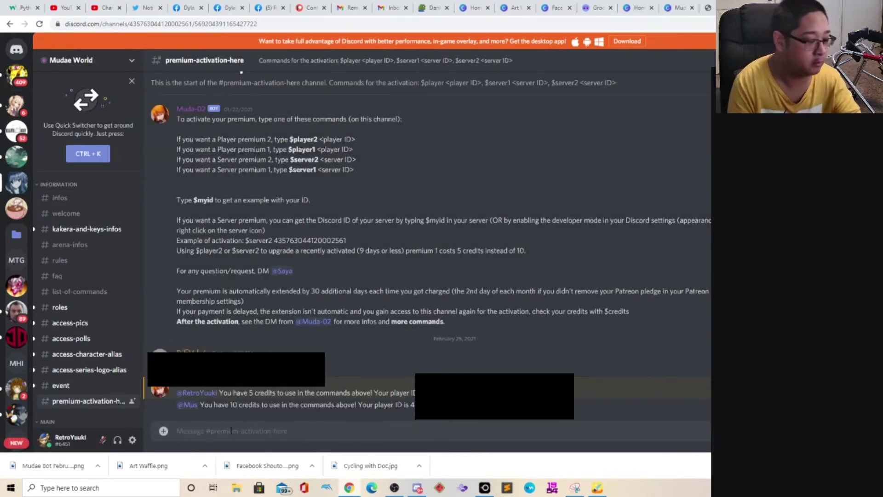
type("$")
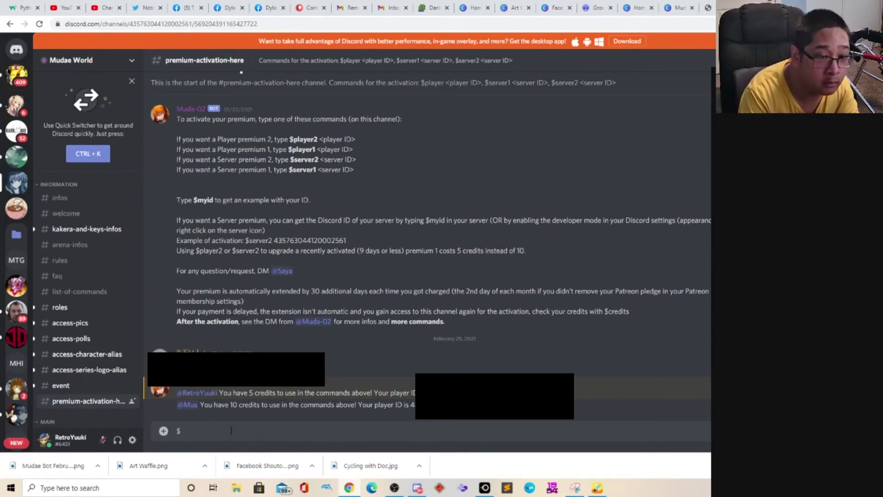
type("server")
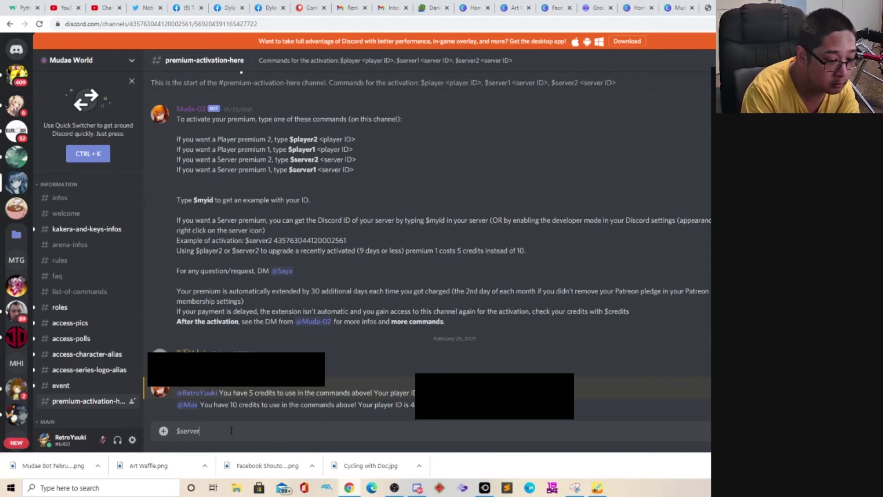
type("1")
key("ctrl+v")
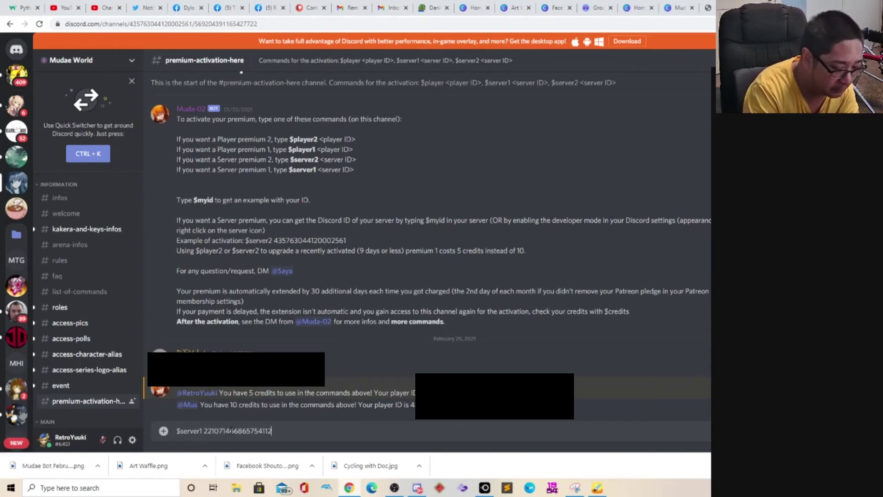
key("Return")
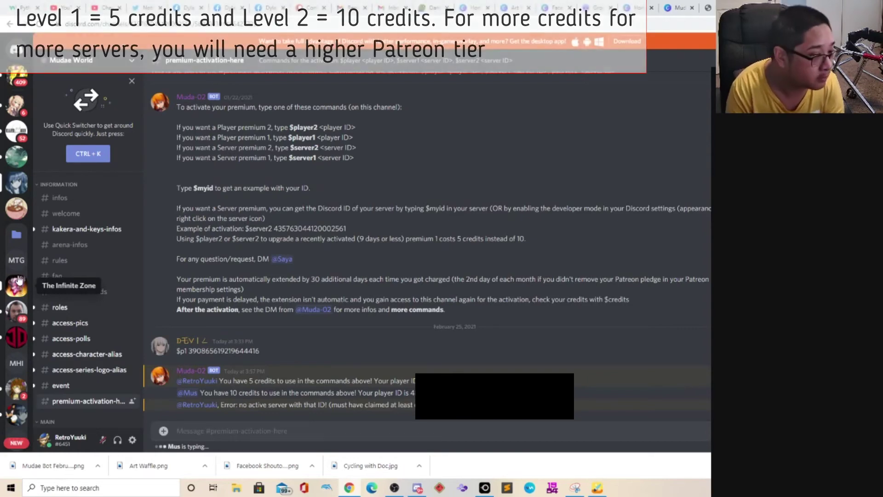
right_click(18, 287)
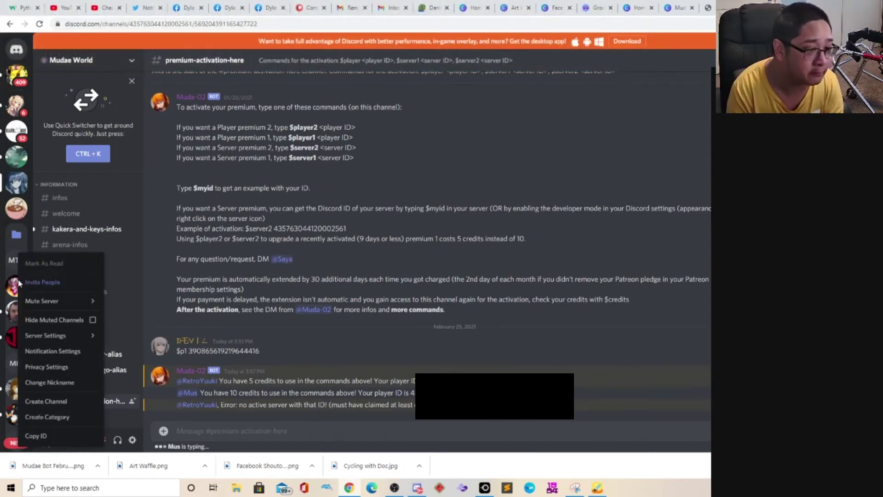
left_click(69, 434)
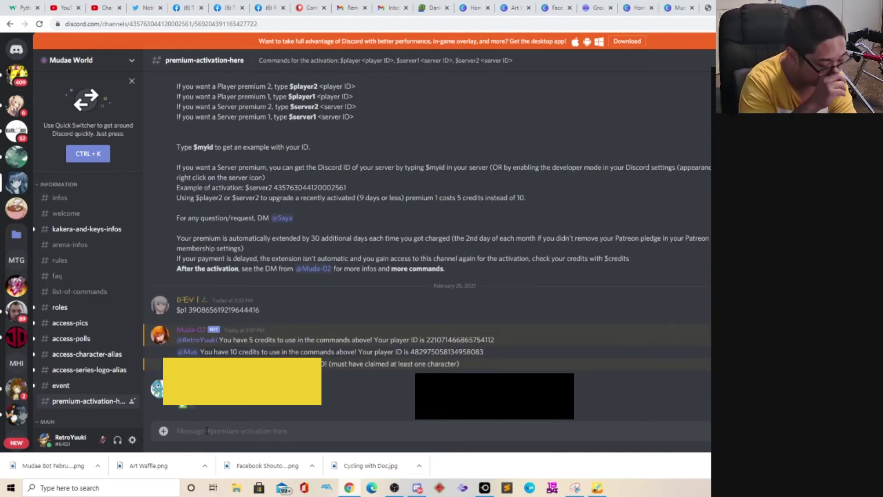
type("$s")
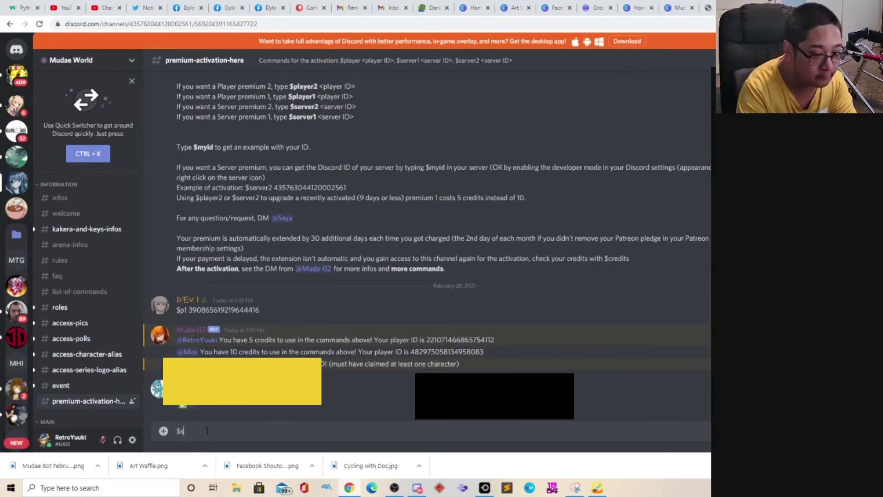
type("erver1")
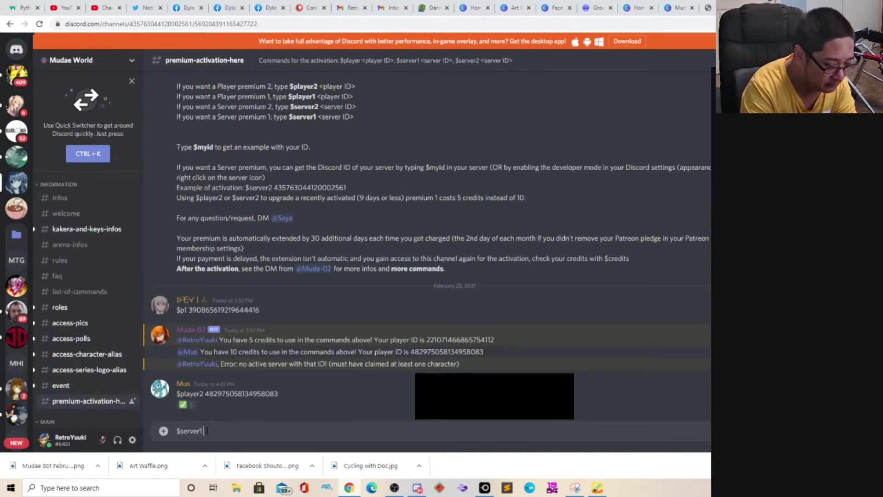
key("ctrl+v")
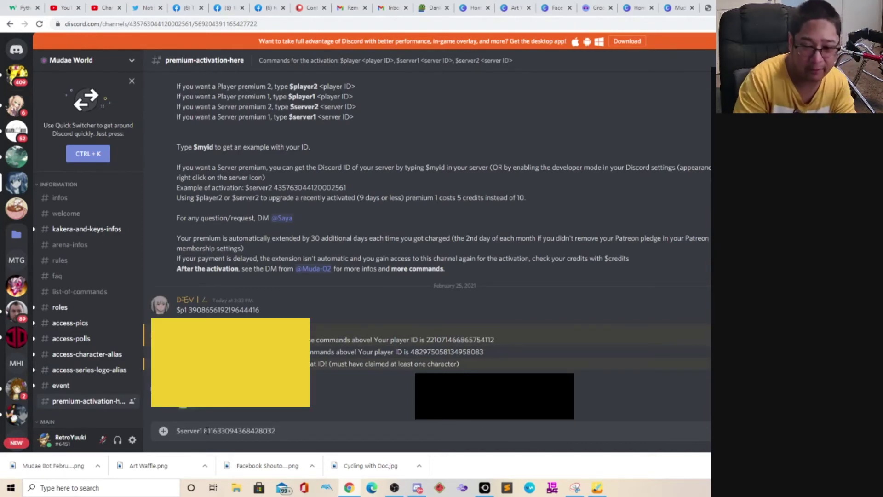
key("Return")
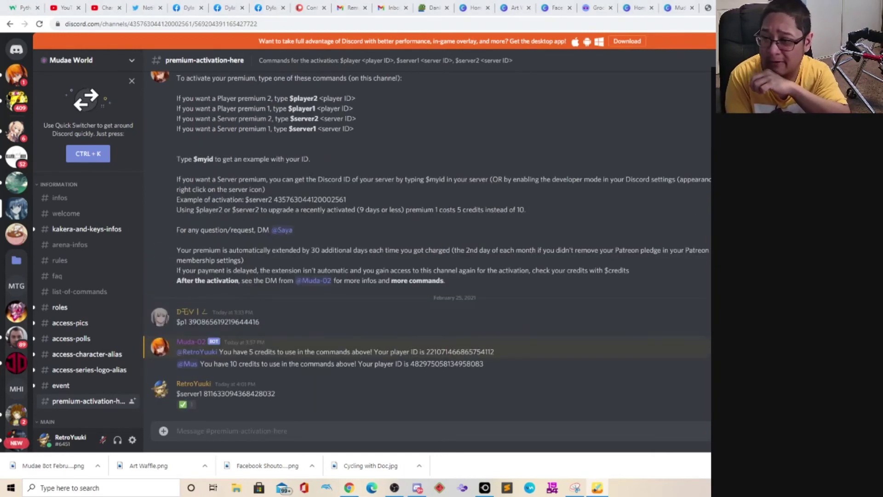
- Mark the unread direct message from the Mudae bot with a red arrow and open the Mudatest conversation
left_click_drag(260, 157, 23, 82)
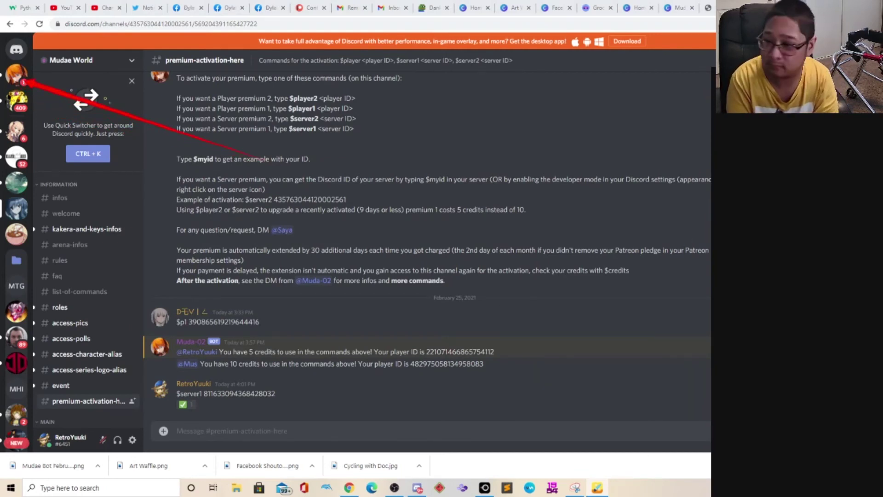
left_click(16, 74)
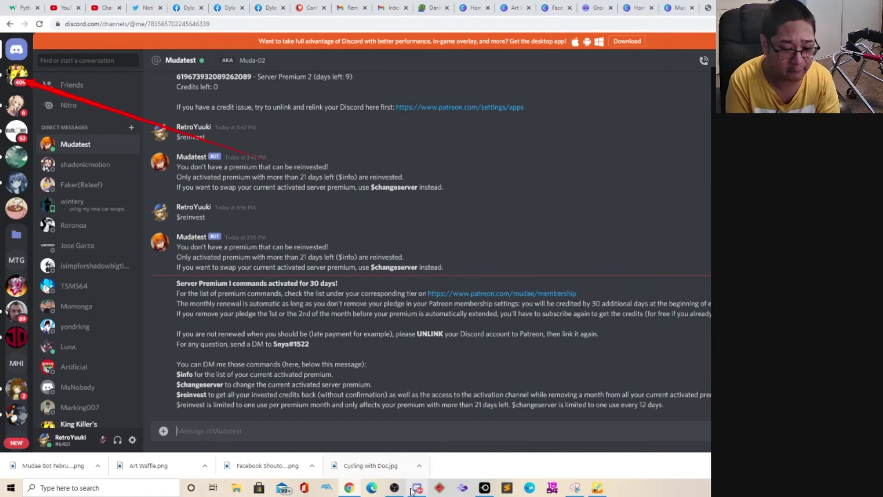
- Bring up OBS and the Discord desktop app, and show the Discord window in the recording
left_click(395, 489)
left_click(417, 489)
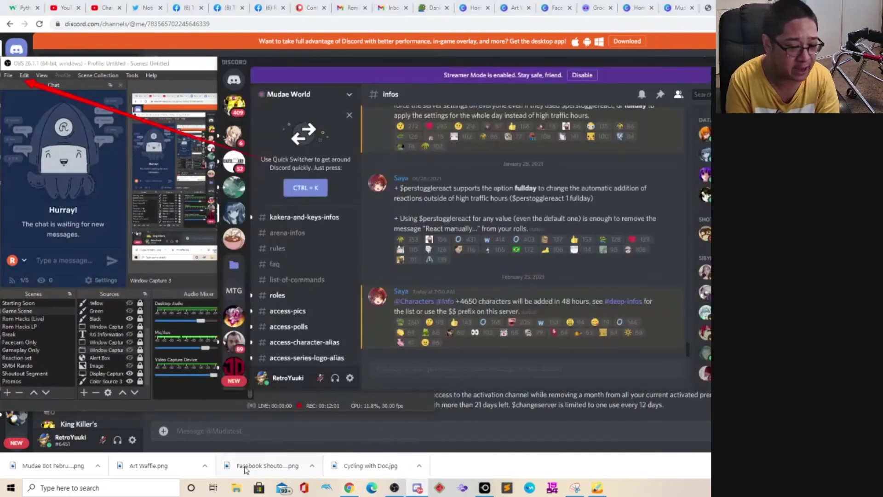
left_click(167, 364)
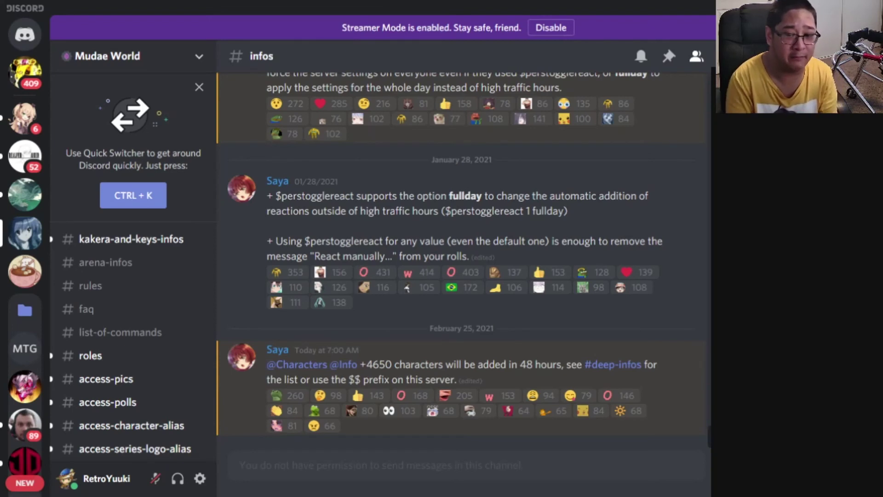
- Open the Mudatest direct messages in the Discord desktop app and review the premium activation message and its follow-up commands
scroll(85, 250, "up", 2)
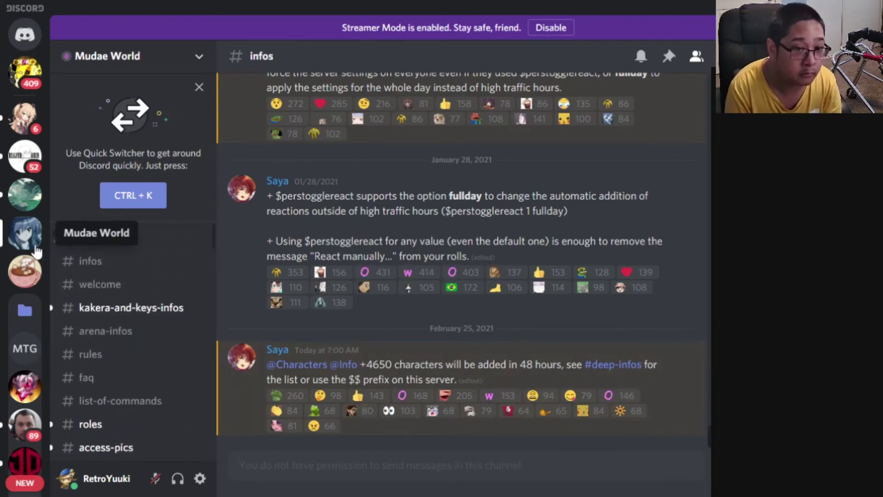
scroll(23, 180, "down", 4)
scroll(20, 186, "up", 2)
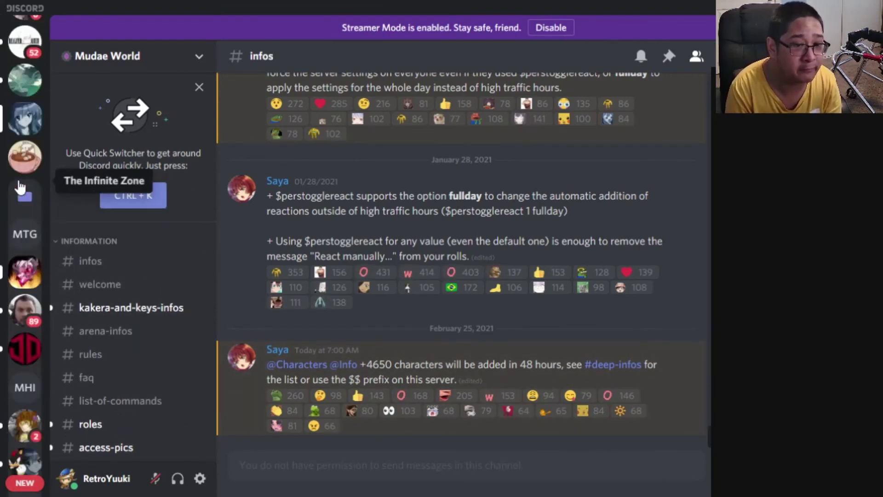
scroll(19, 186, "up", 3)
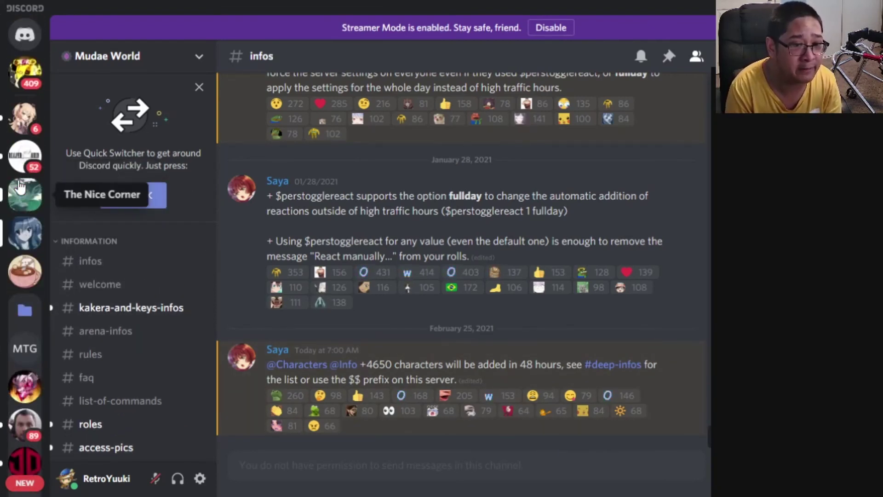
left_click(34, 41)
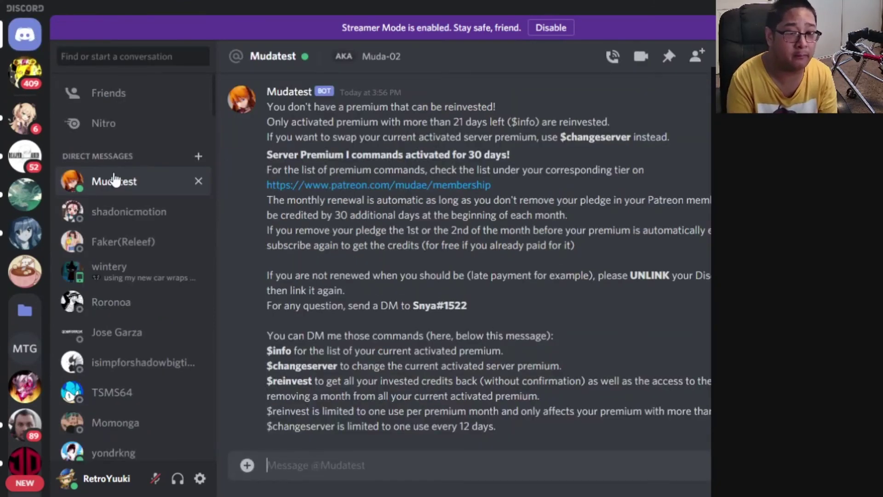
scroll(434, 284, "up", 6)
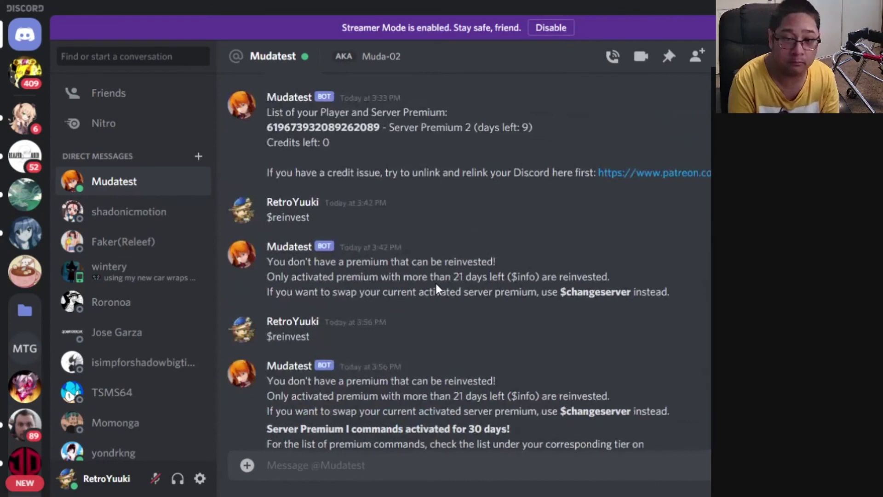
scroll(435, 280, "down", 4)
scroll(437, 284, "down", 2)
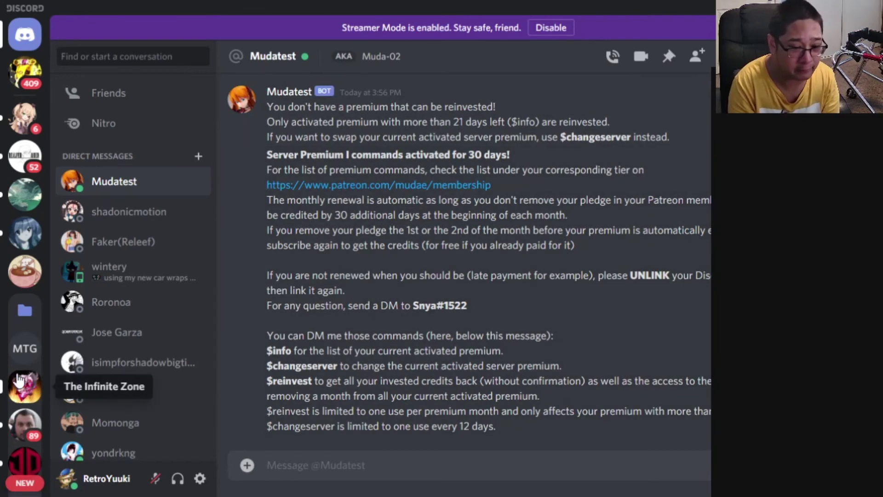
- Open the mudae-admin channel in The Infinite Zone server's Mudae Zone category
left_click(18, 388)
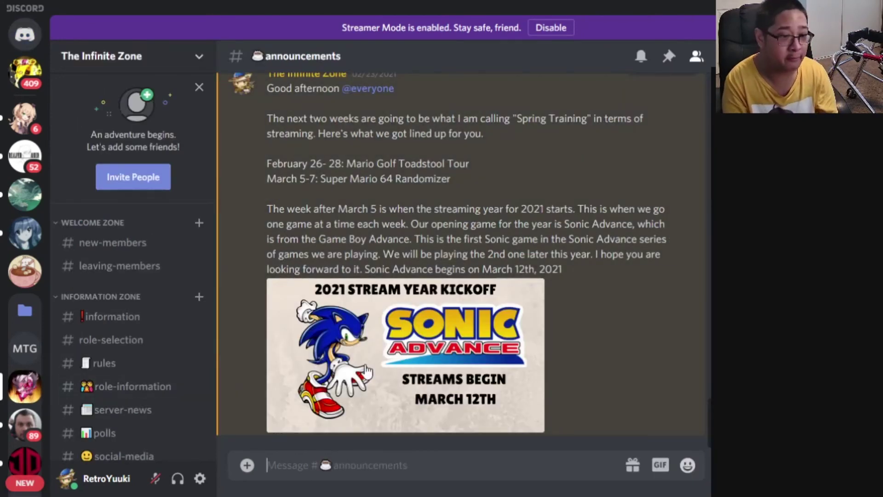
scroll(120, 367, "down", 3)
scroll(121, 367, "down", 6)
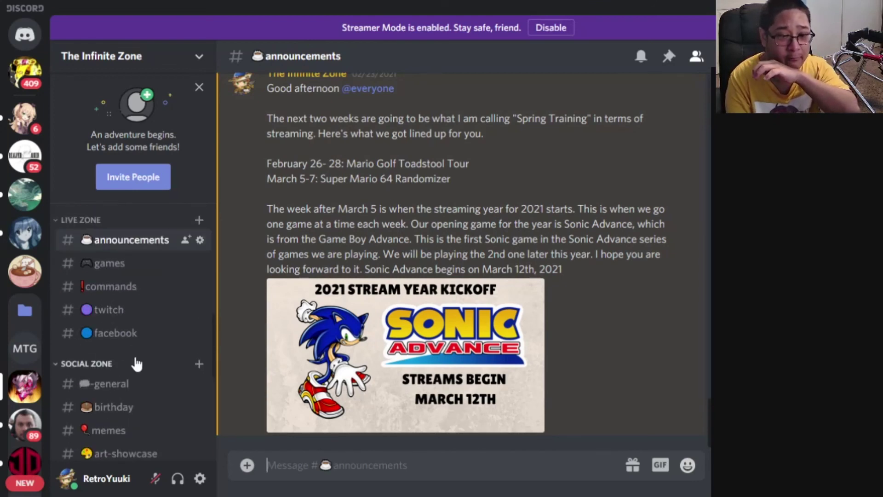
scroll(132, 365, "down", 2)
scroll(138, 367, "up", 5)
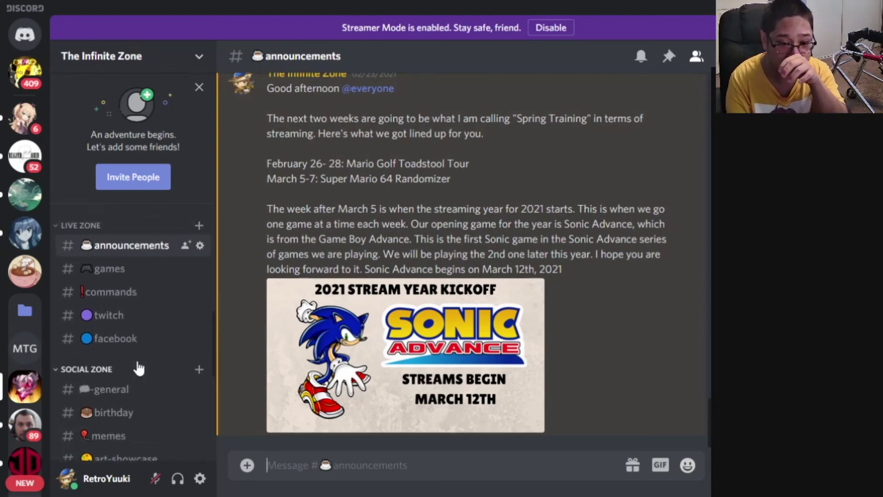
left_click(138, 316)
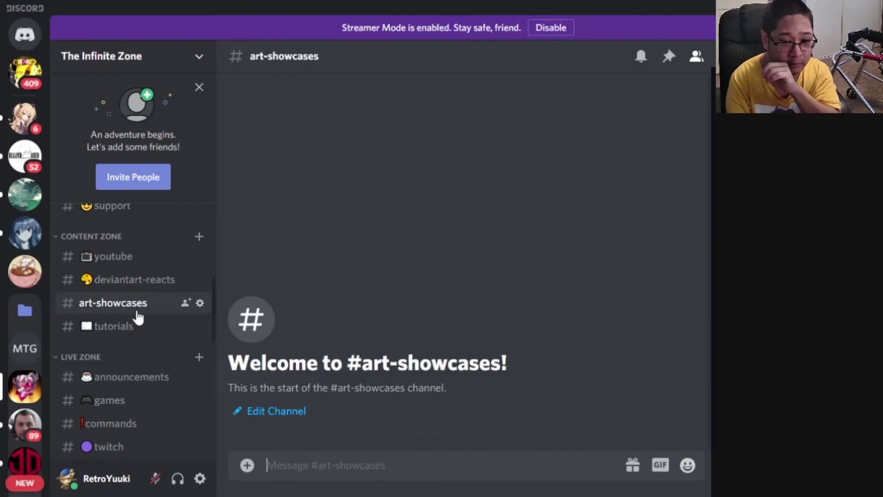
scroll(136, 316, "down", 6)
scroll(140, 384, "down", 4)
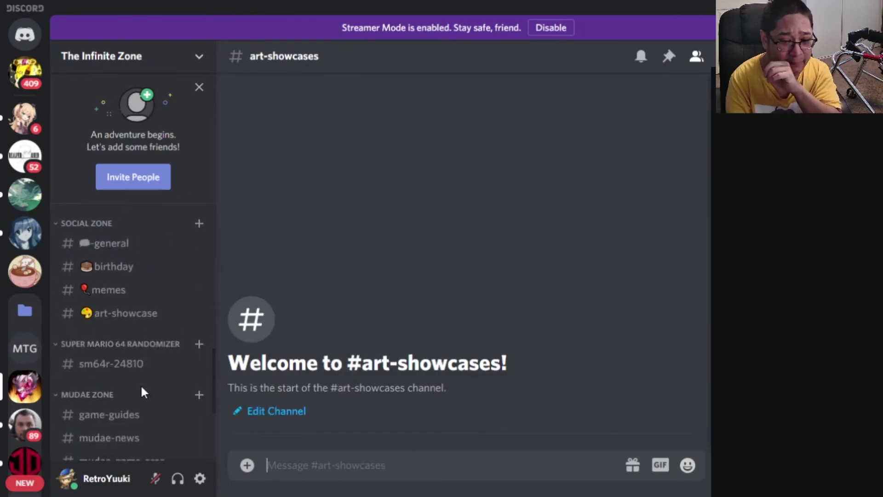
left_click(138, 350)
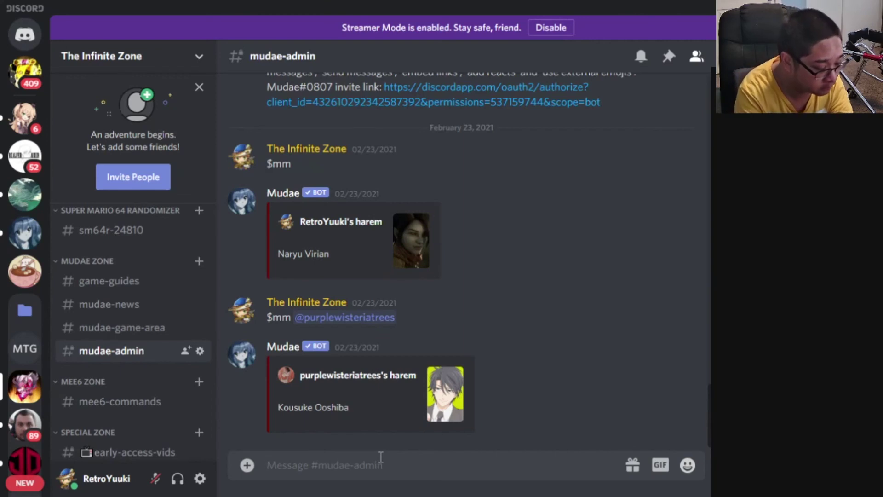
- Send the $settings command in the mudae-admin channel
left_click(381, 456)
type("$se")
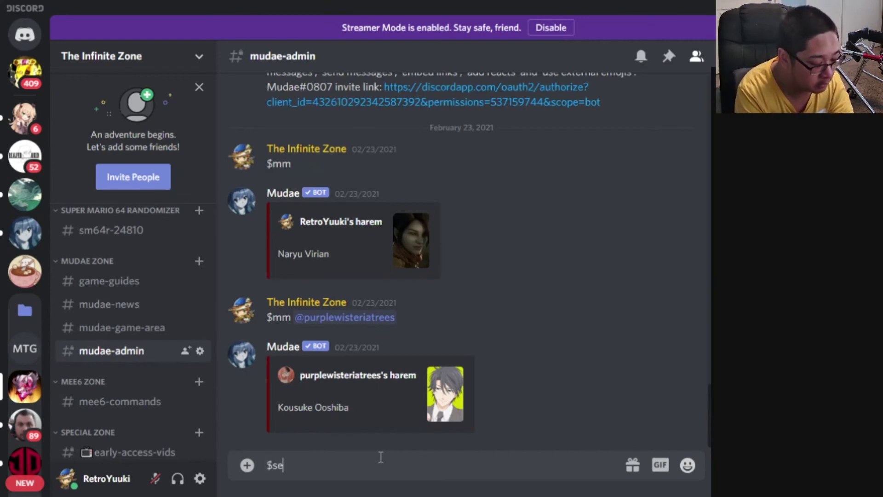
type("ttings")
key("Return")
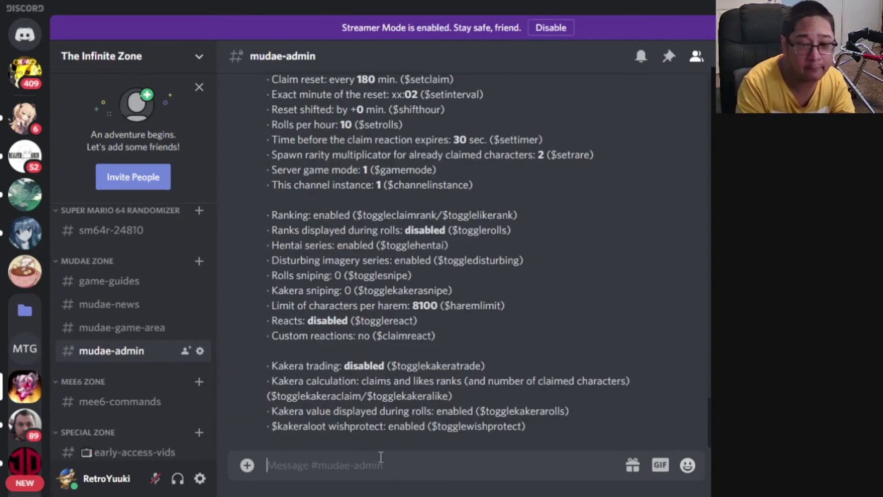
- Review the Mudae server settings reply, highlighting the Server Premium line beneath its heading
scroll(423, 66, "up", 4)
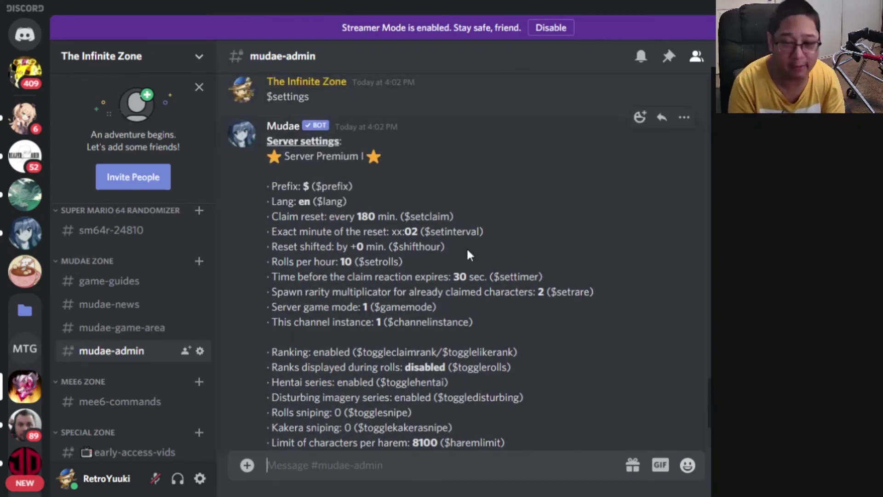
left_click_drag(404, 156, 258, 160)
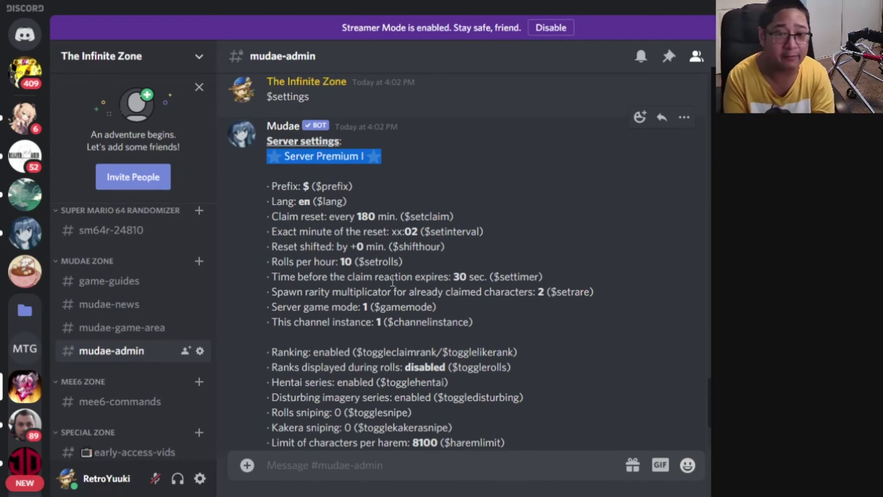
left_click(475, 190)
scroll(476, 195, "down", 3)
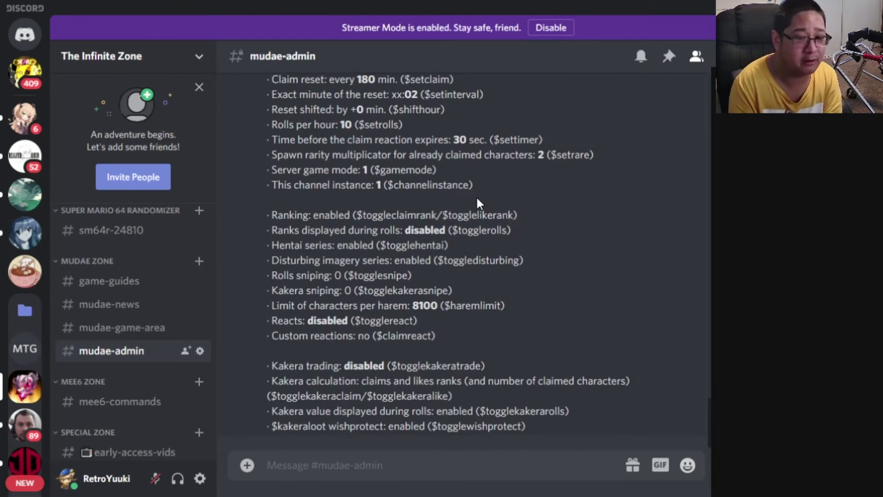